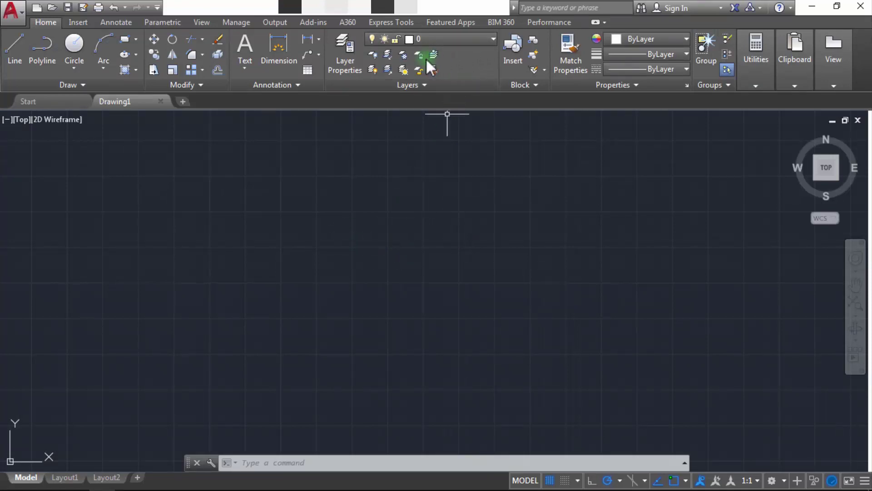
Step: Expand the Layers panel and open the Layer Properties Manager showing only layer 0
left_click(464, 68)
left_click(464, 83)
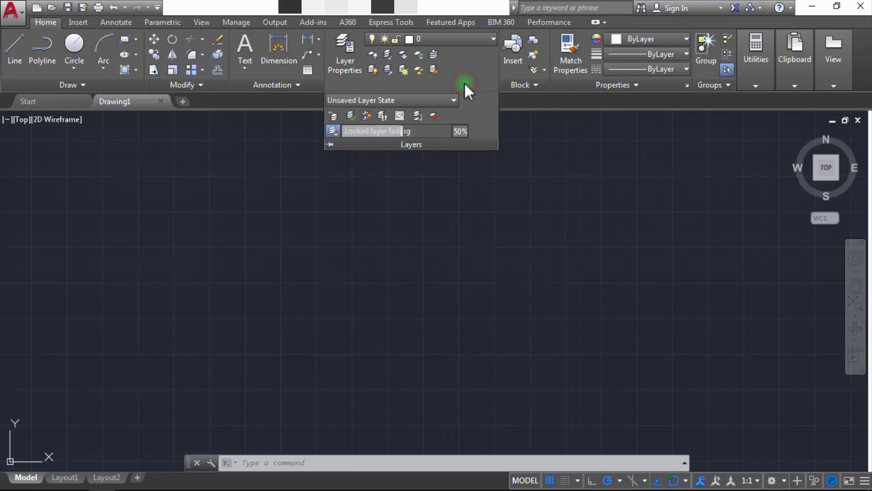
left_click(453, 151)
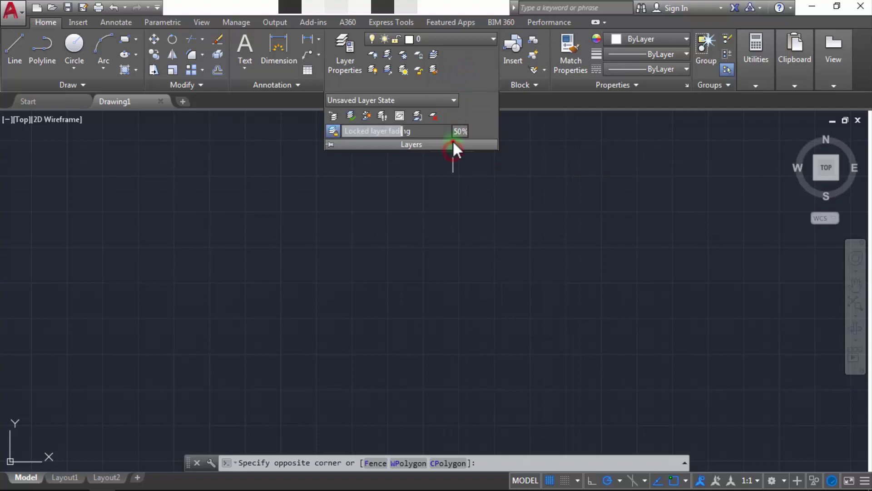
left_click(465, 83)
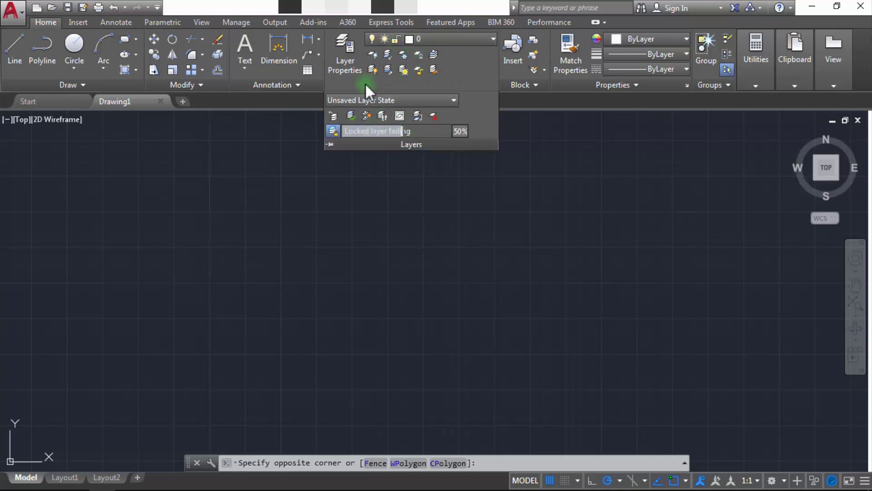
left_click(346, 64)
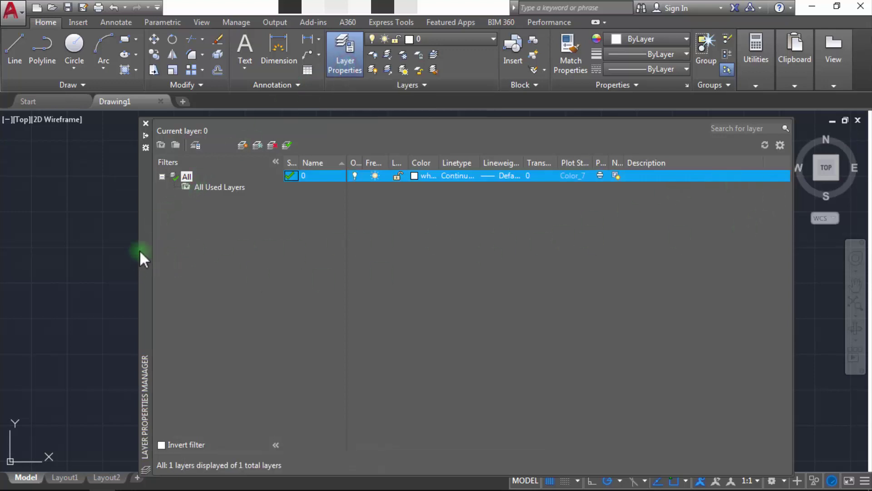
Step: Allow docking, dock the Layer Properties Manager on the left edge, and turn on Auto-hide
left_click_drag(142, 249, 55, 239)
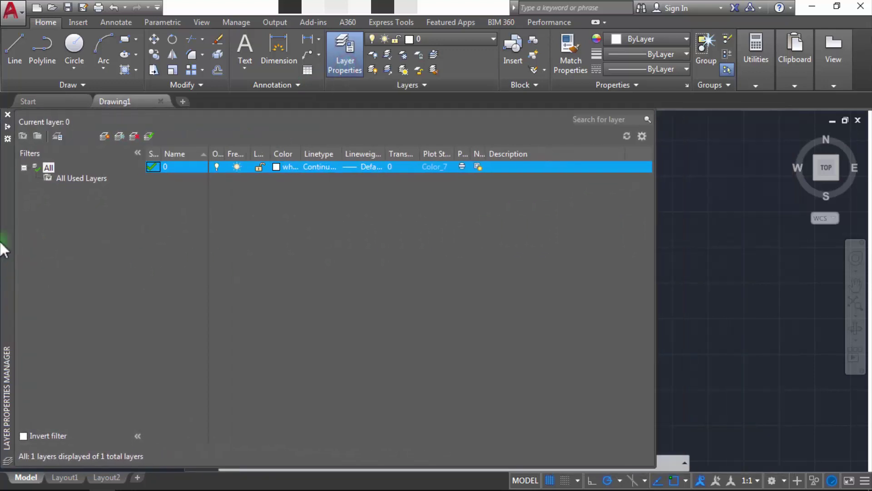
right_click(59, 247)
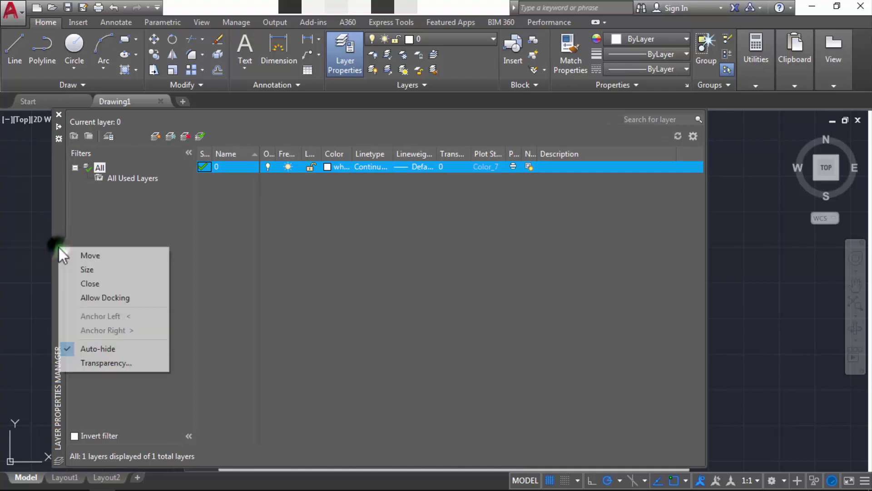
left_click(81, 295)
left_click_drag(59, 252, 1, 250)
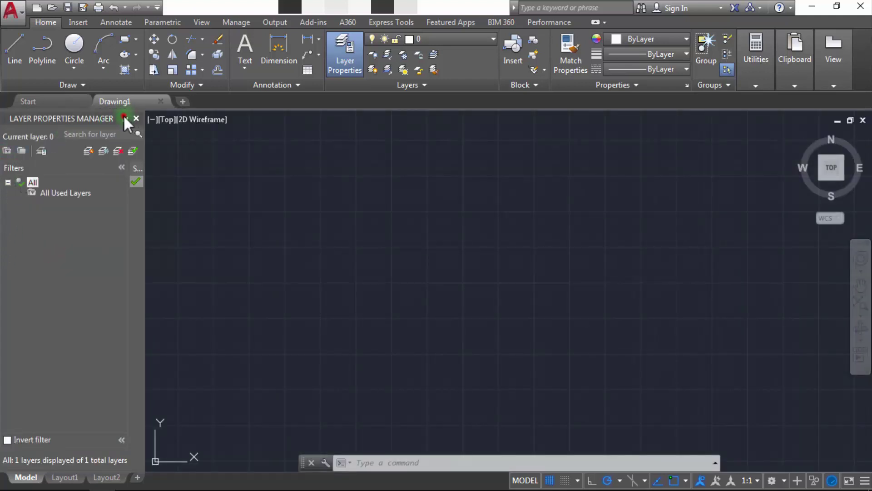
left_click(123, 115)
mouse_move(22, 395)
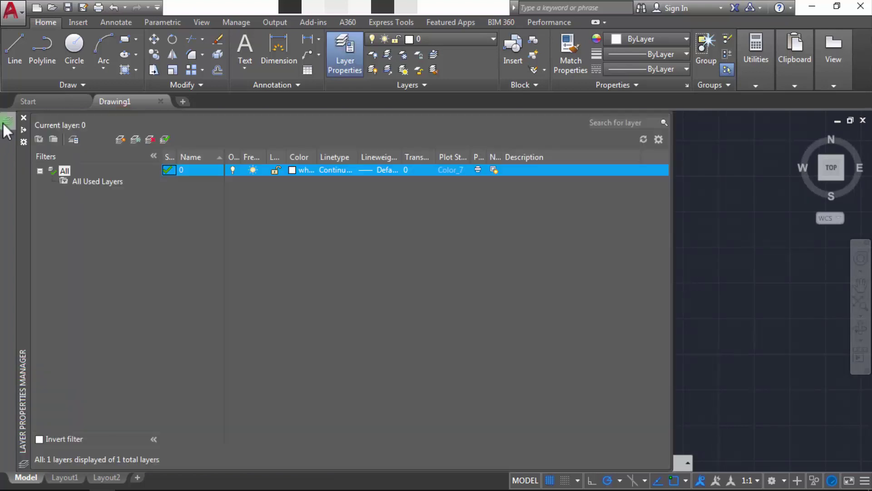
left_click(263, 227)
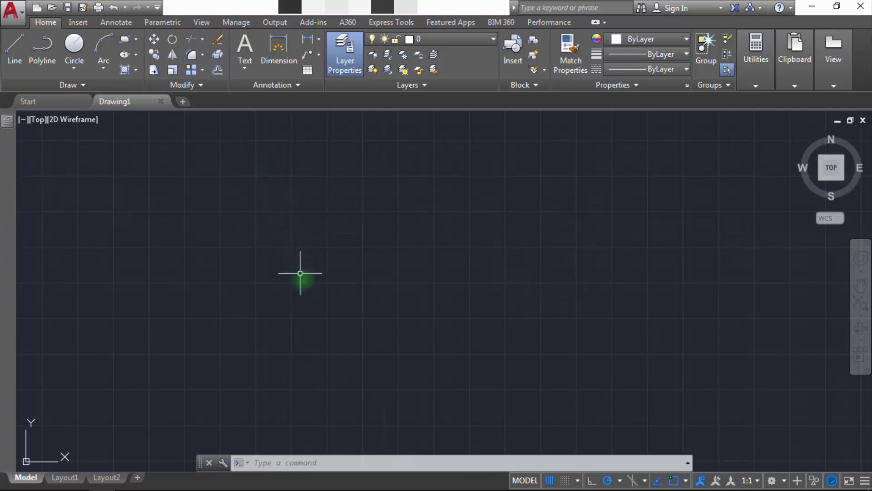
Step: Open QuickCalc from the canvas shortcut menu, then bring the Layer Properties Manager back
right_click(311, 199)
right_click(375, 193)
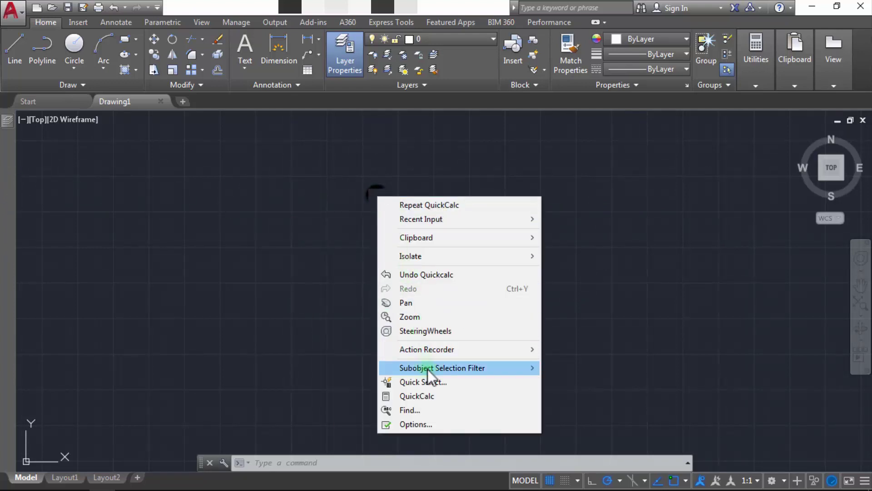
left_click(437, 395)
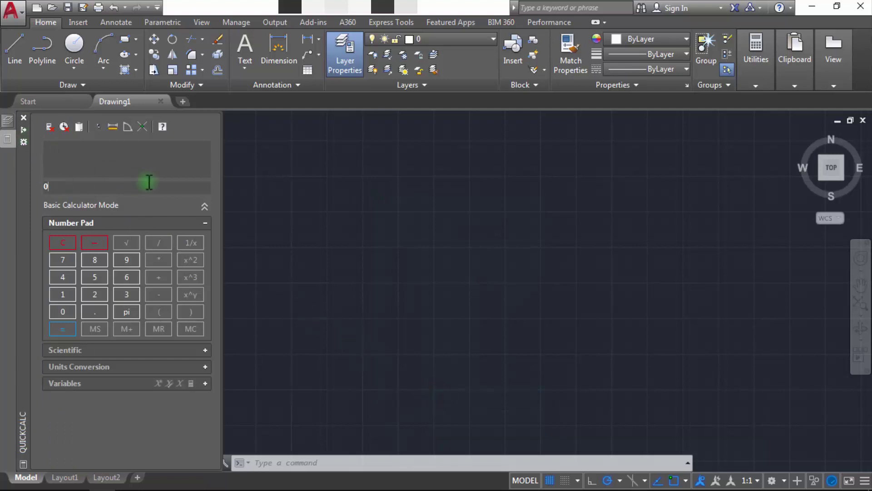
left_click(5, 122)
left_click(4, 138)
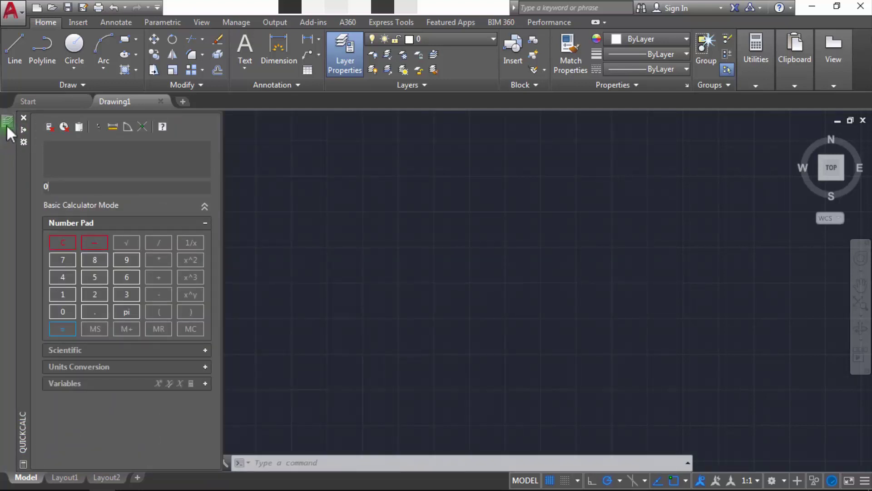
left_click(6, 125)
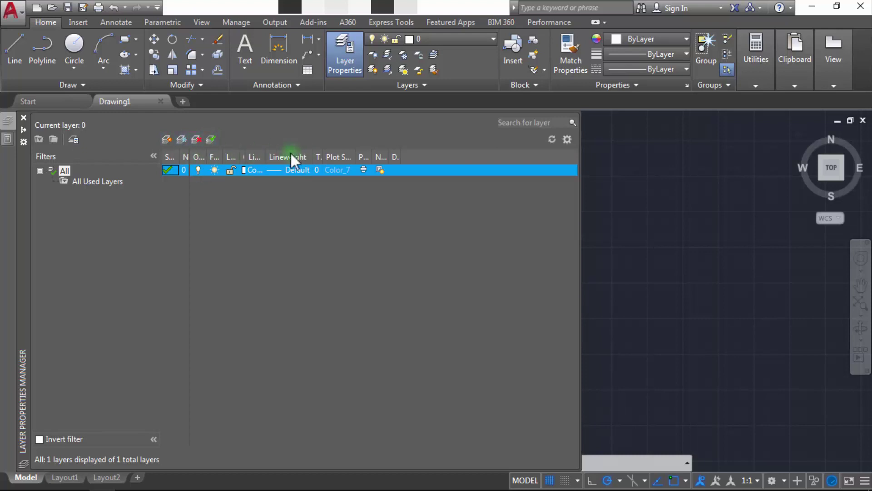
Step: Collapse the layer filters tree, then maximize and optimize all layer list columns
left_click(152, 152)
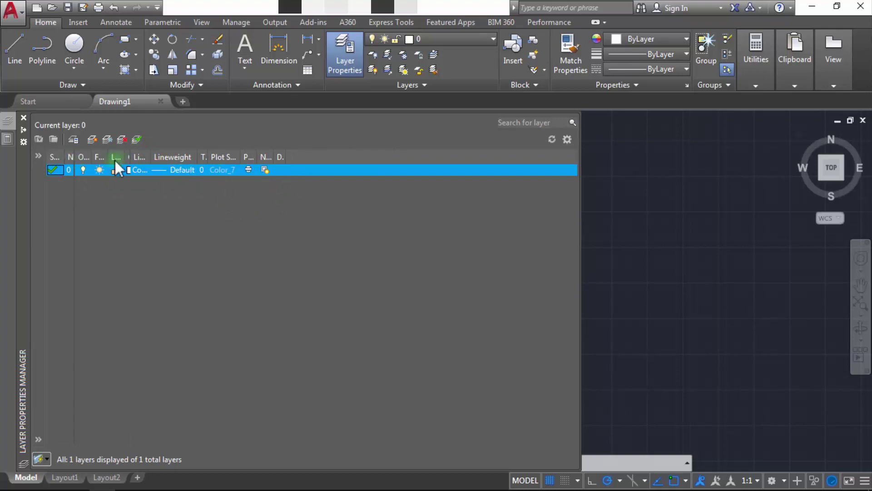
right_click(330, 157)
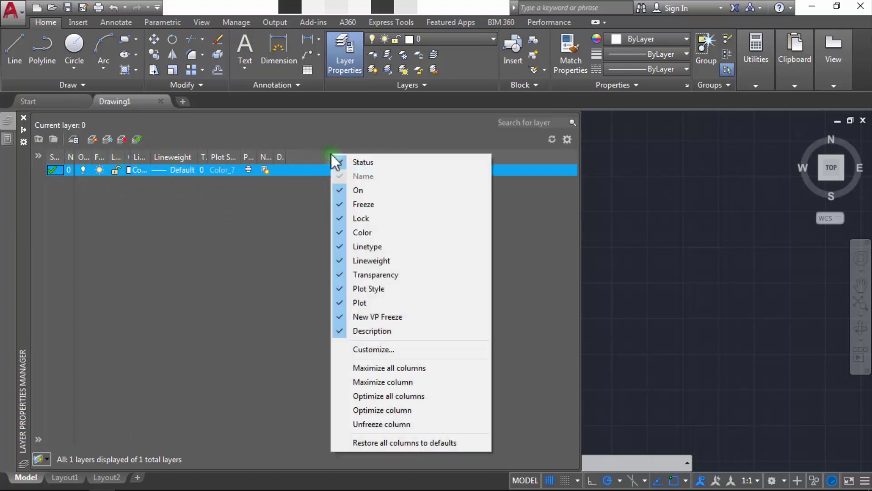
left_click(410, 366)
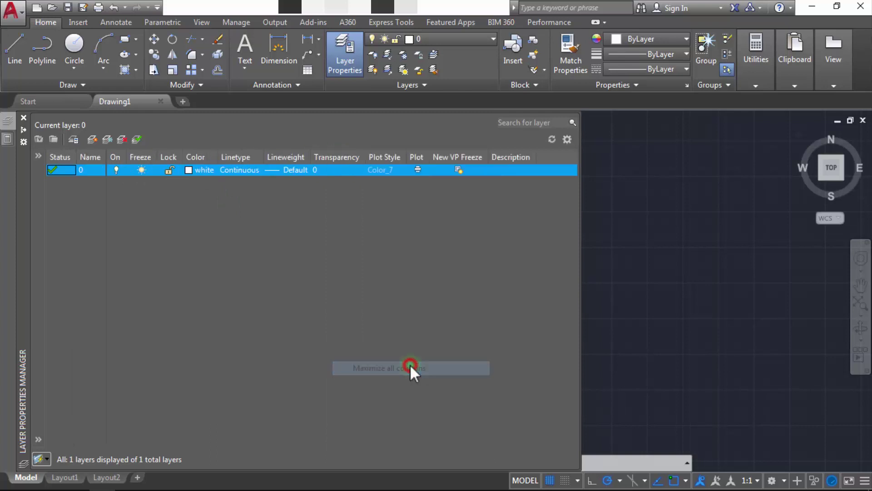
right_click(546, 154)
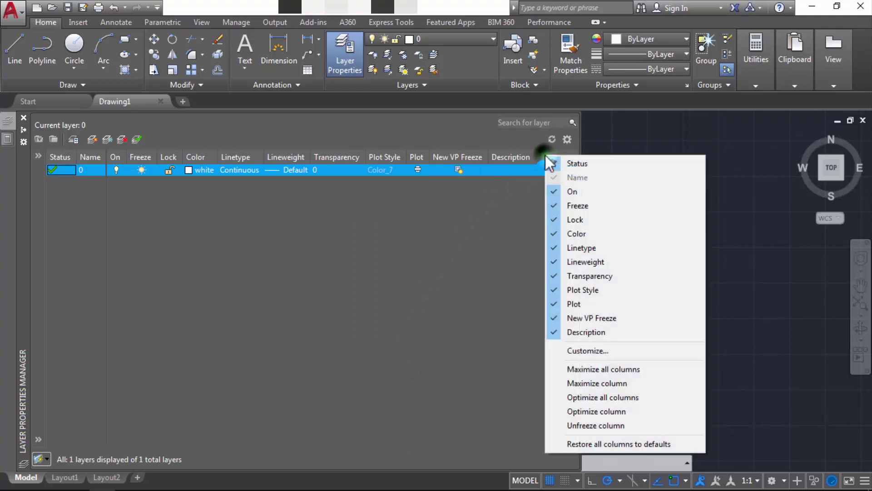
left_click(587, 398)
Step: Hide the New VP Freeze column, then restore all layer columns to their defaults
right_click(386, 159)
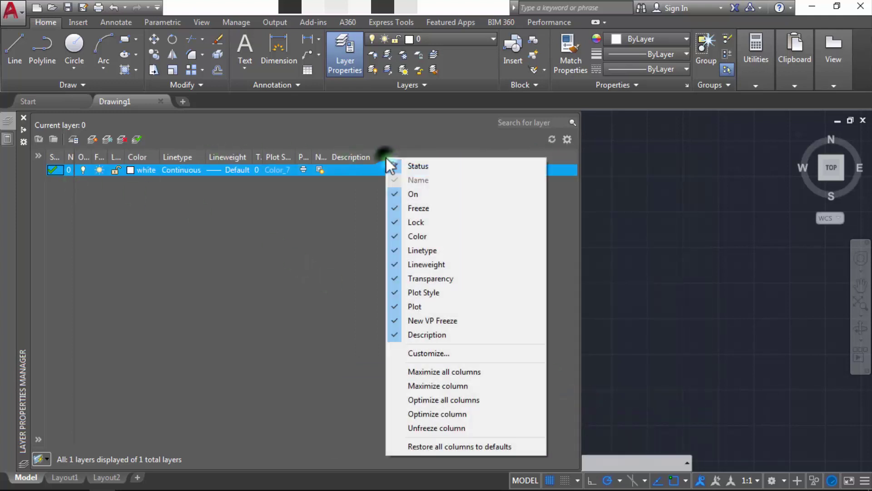
left_click(447, 321)
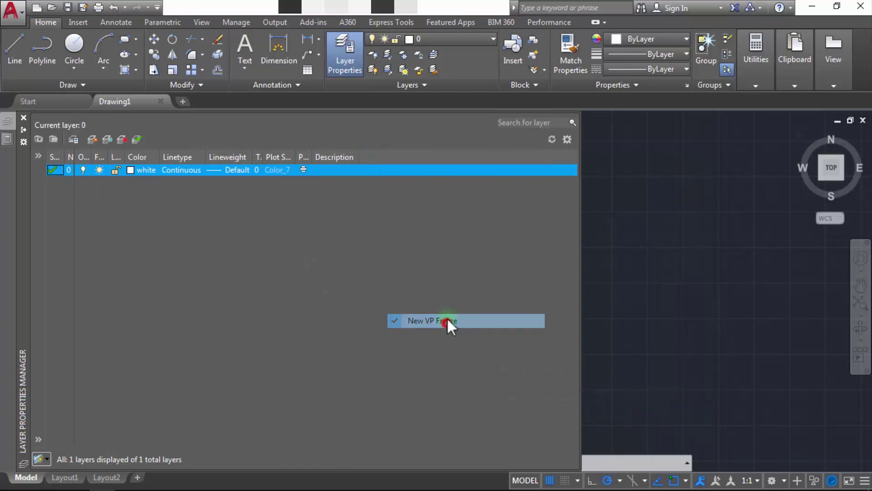
right_click(414, 156)
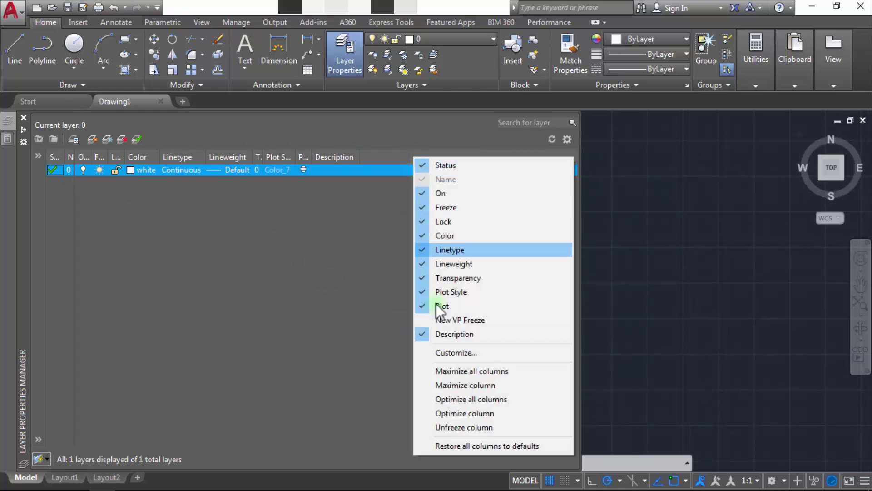
left_click(465, 445)
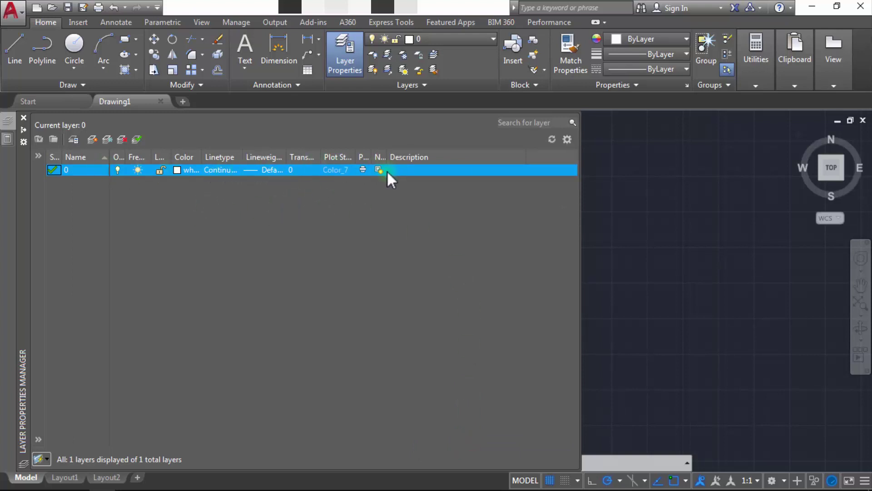
Step: Add several new layers, then delete Layer2 through Layer5
left_click(89, 137)
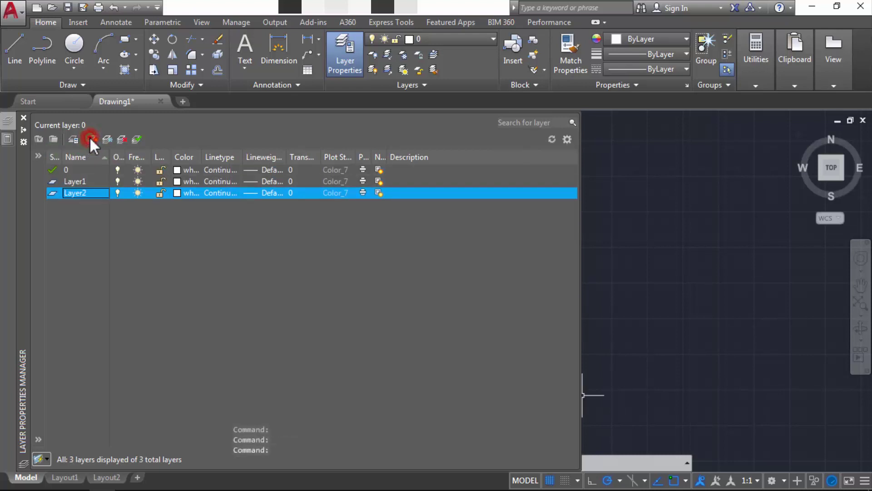
left_click(90, 138)
left_click(89, 138)
left_click_drag(213, 256, 176, 192)
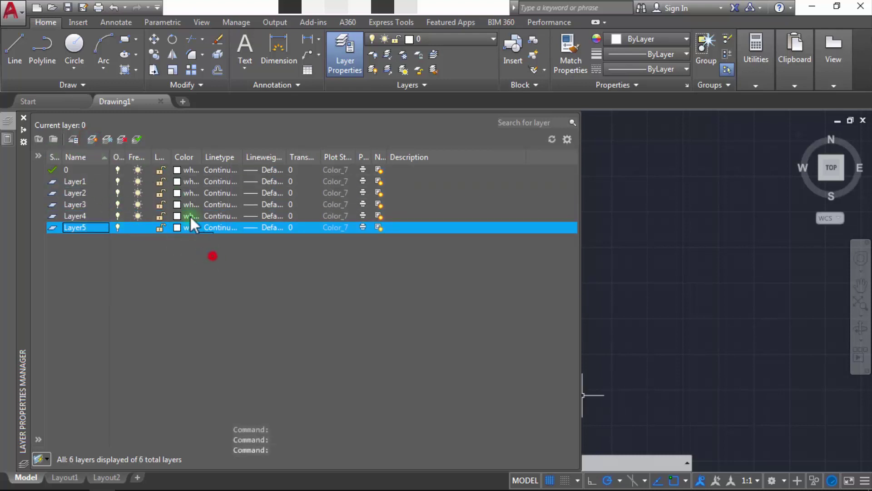
left_click(122, 140)
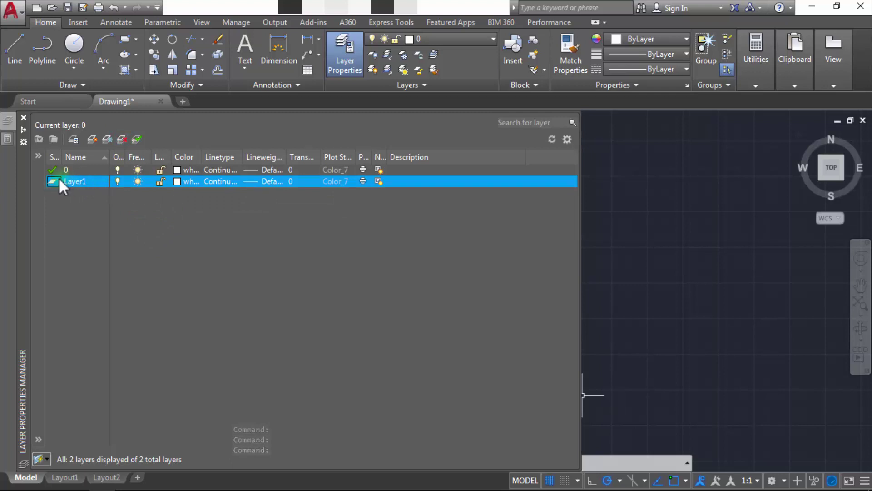
Step: Make Layer1 current, show QuickCalc again, then delete Layer1 leaving layer 0
left_click(138, 139)
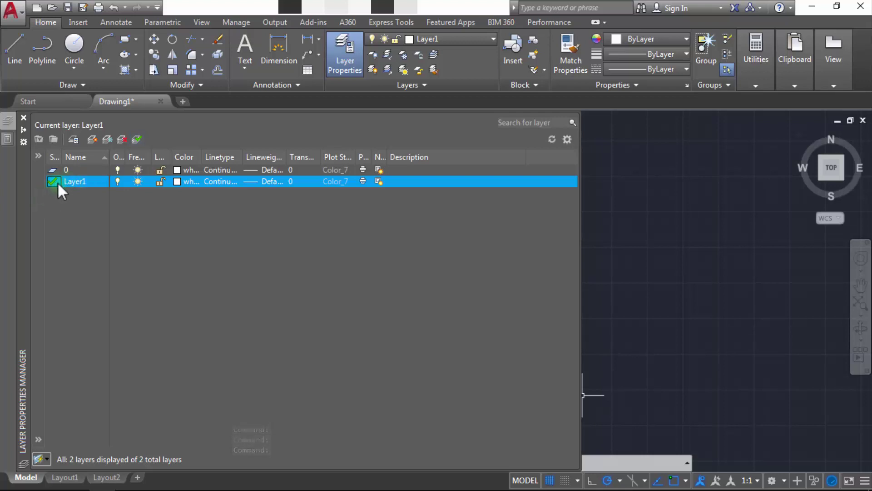
left_click(189, 218)
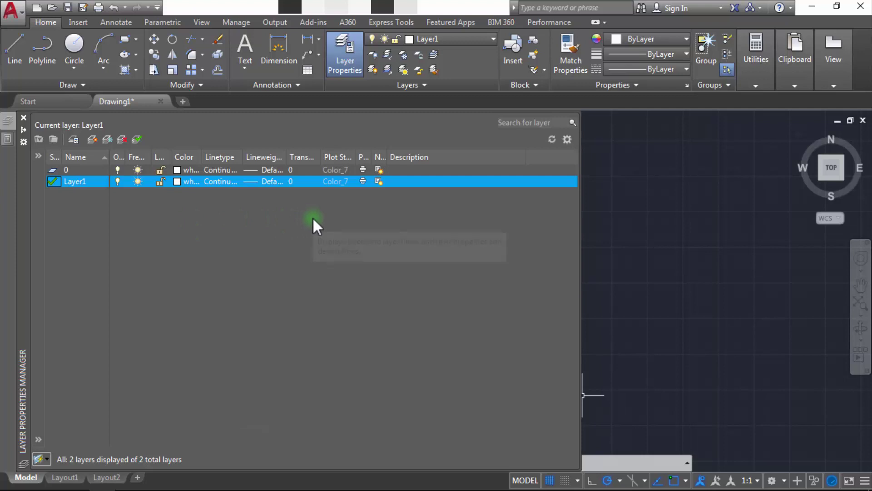
left_click(138, 182)
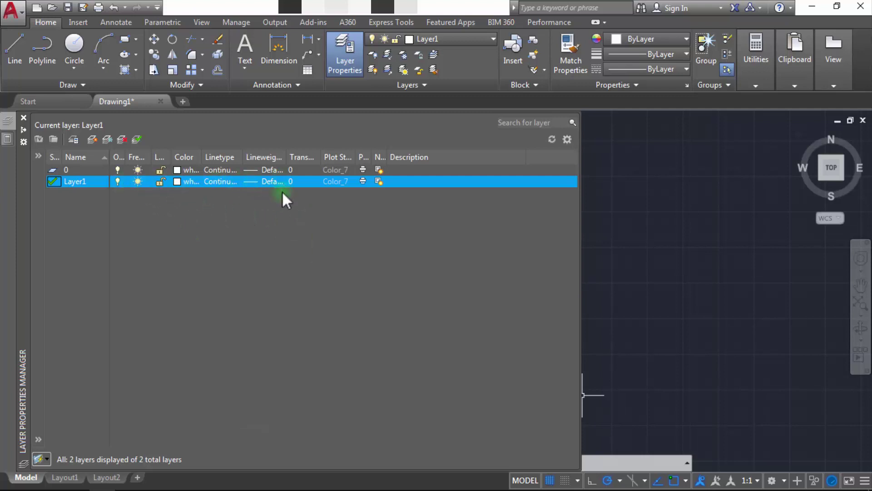
left_click(662, 243)
left_click(208, 227)
left_click(120, 139)
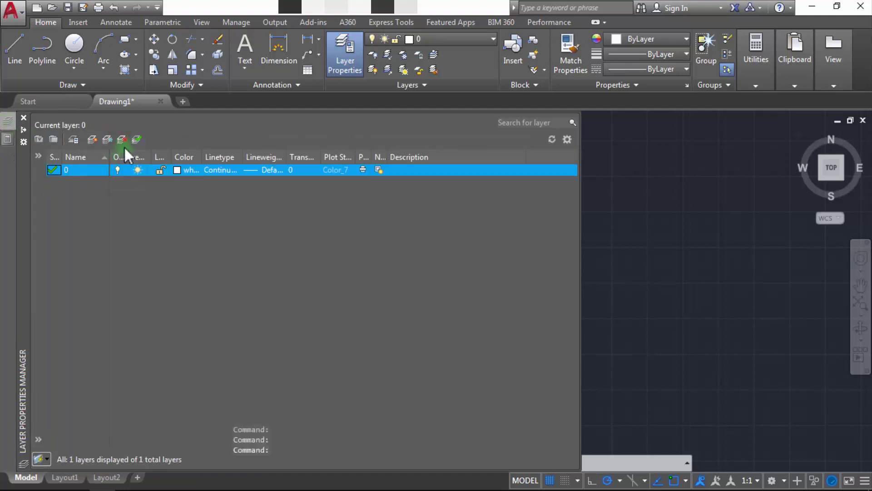
Step: Create Layer1 with red index colour 10, then add Layer2 alongside it
left_click(93, 139)
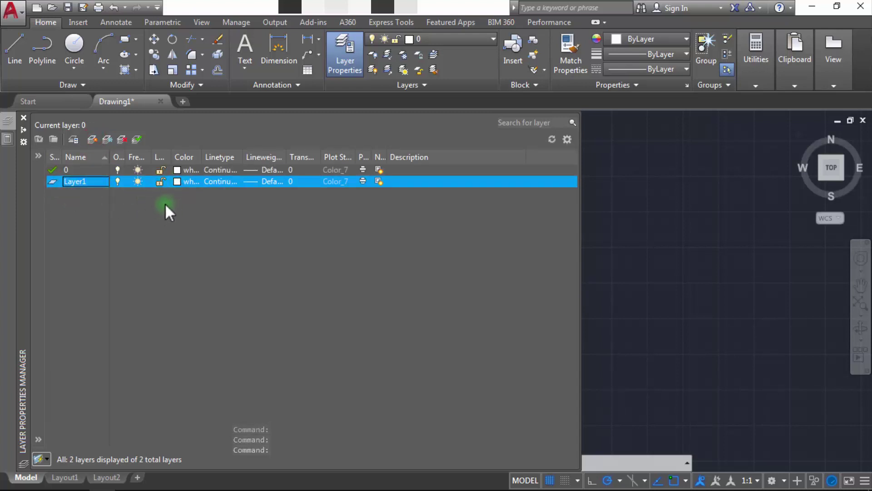
left_click(177, 182)
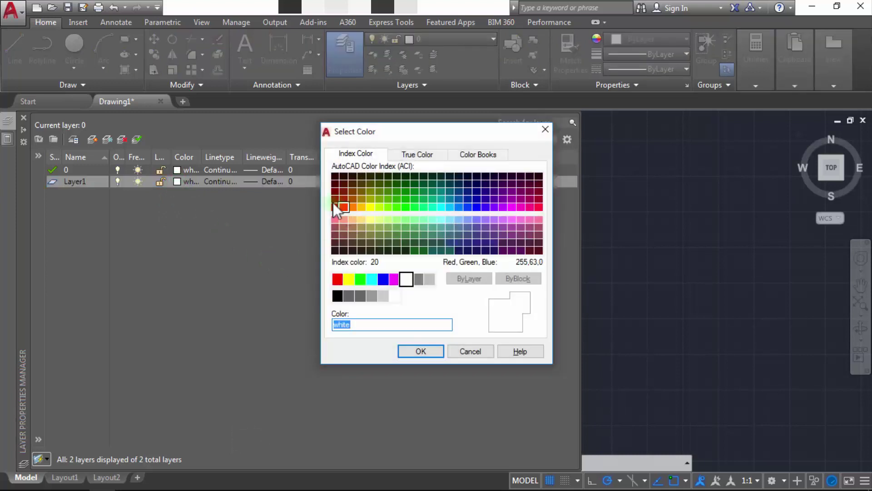
left_click(335, 207)
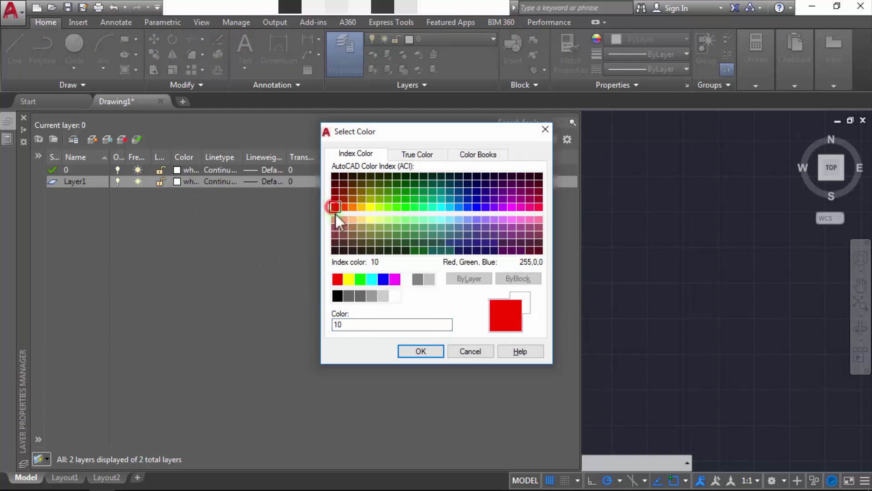
left_click(415, 354)
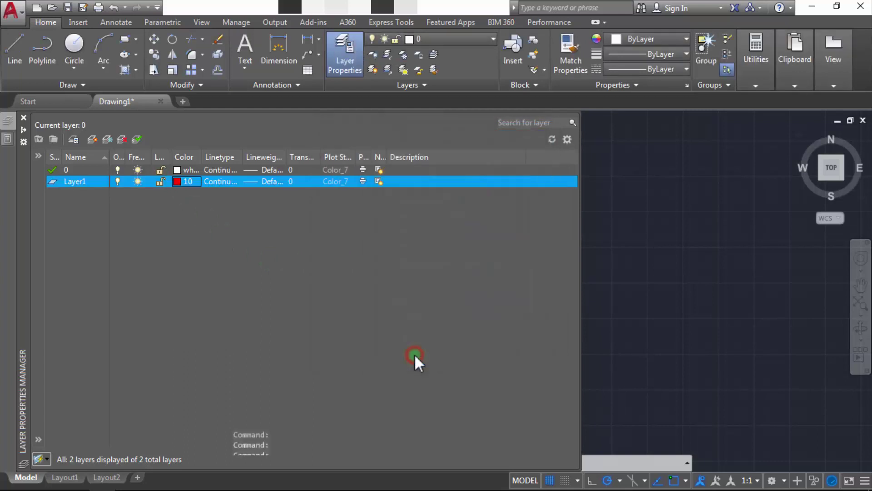
left_click(94, 137)
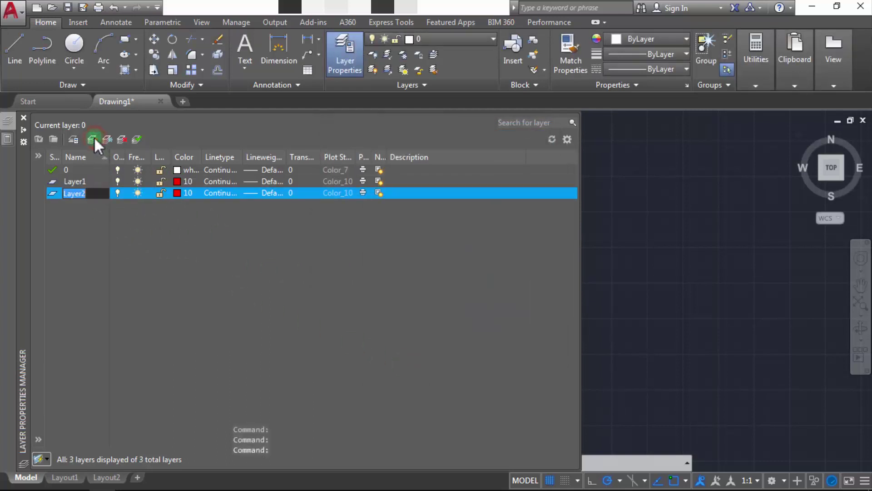
left_click(255, 206)
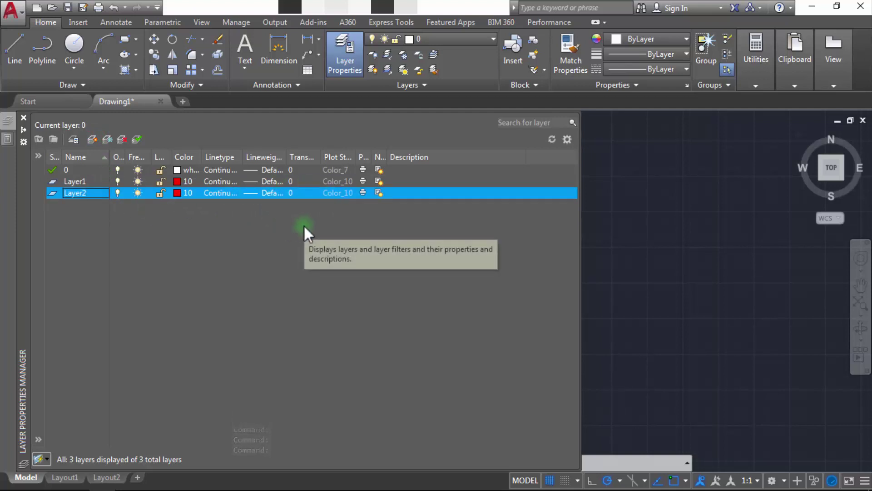
Step: Maximize all layer list columns, turn Layer2 off, and delete Layer1 and Layer2
right_click(454, 159)
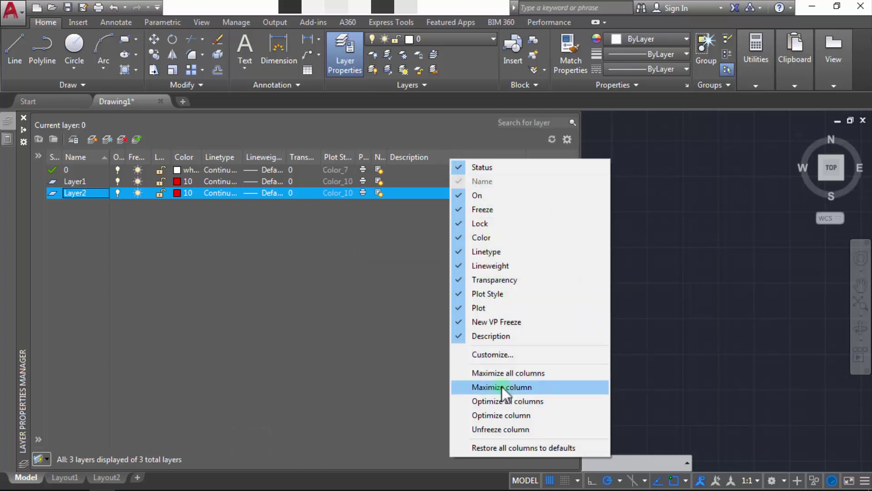
left_click(518, 372)
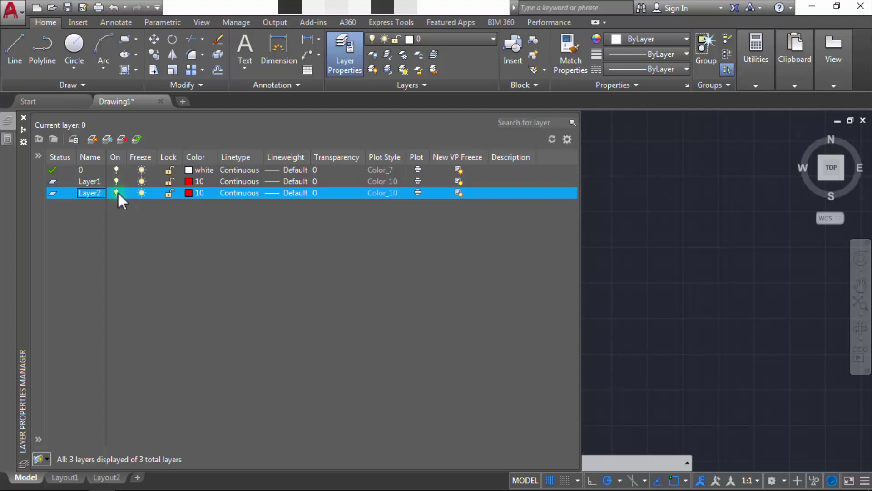
left_click(116, 192)
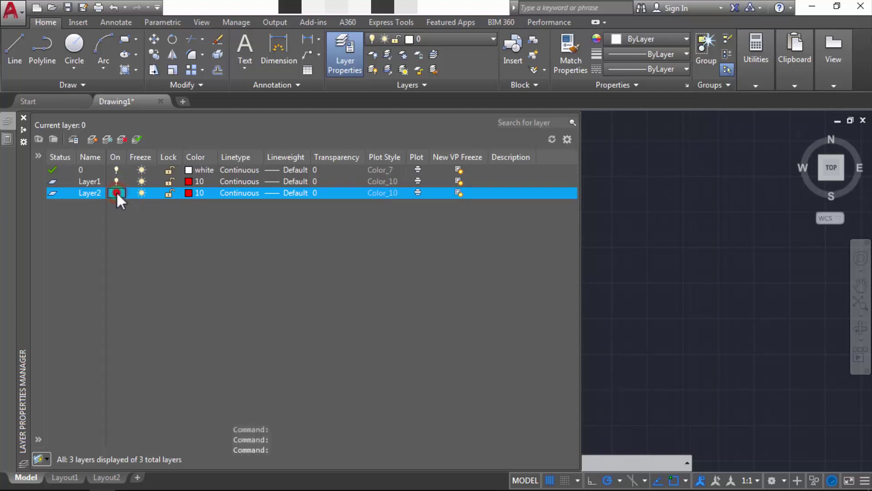
left_click(142, 192)
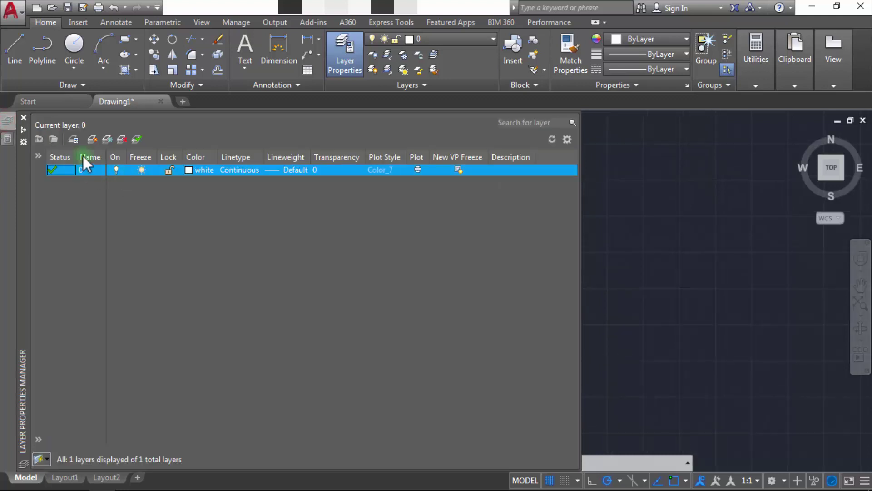
Step: Create two new layers named c1 and t1
left_click(91, 140)
type("c")
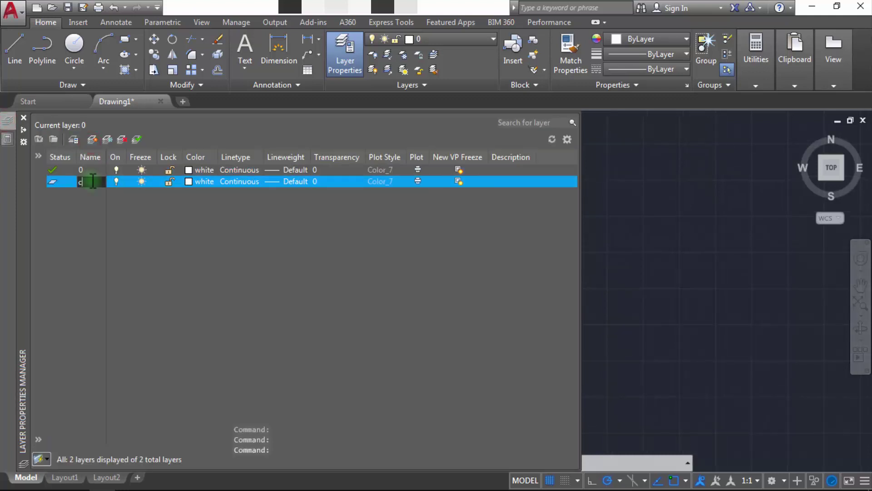
type("1")
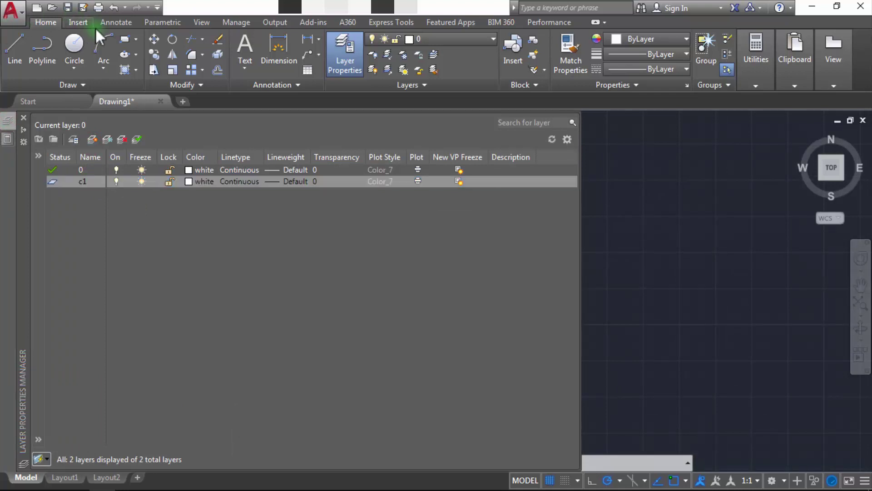
left_click(92, 139)
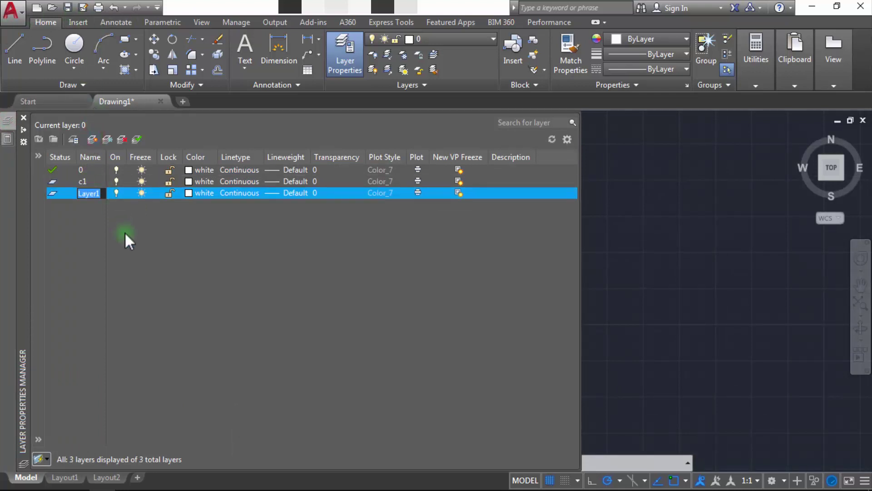
type("t1")
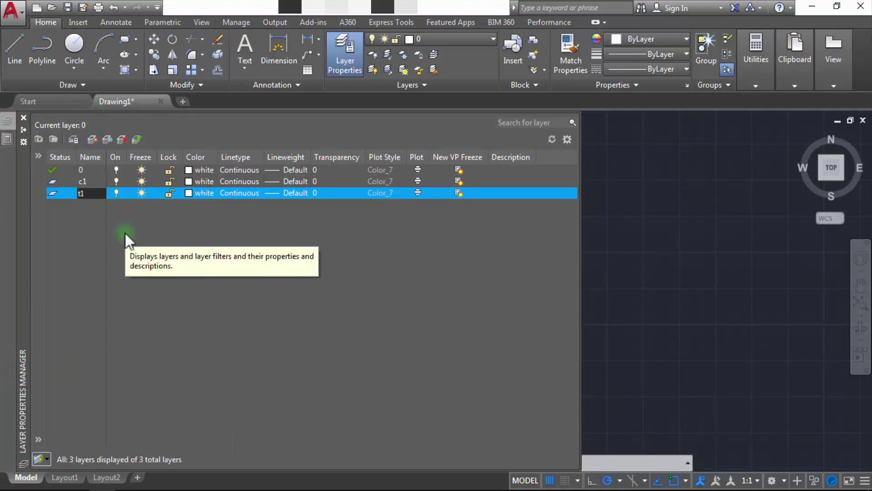
Step: Make c1 current, draw a circle on it, then make t1 current
double_click(52, 182)
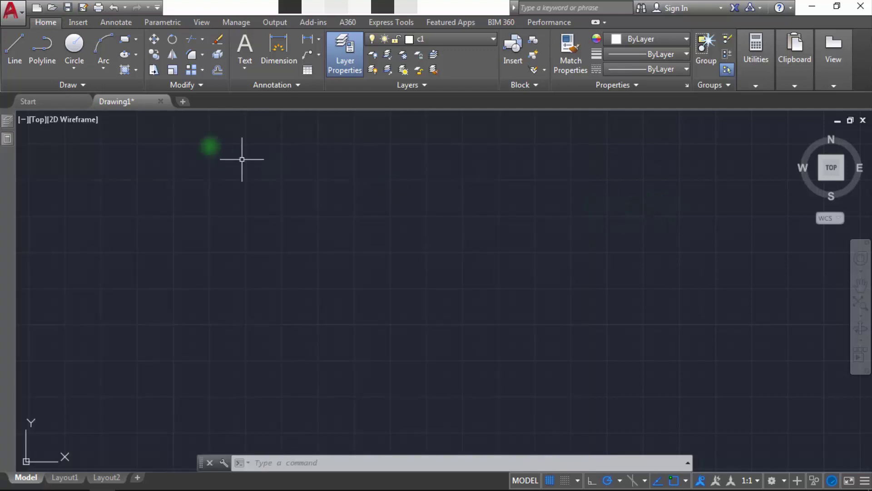
left_click(74, 44)
left_click(242, 229)
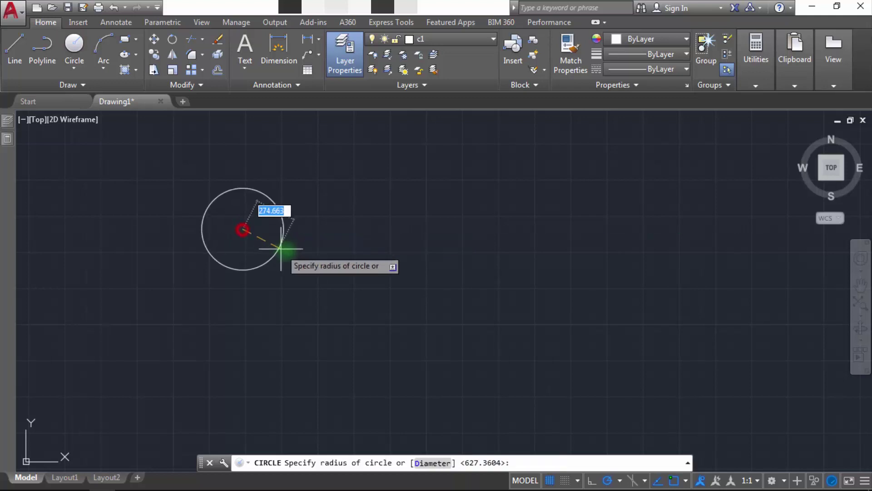
left_click(301, 255)
mouse_move(7, 121)
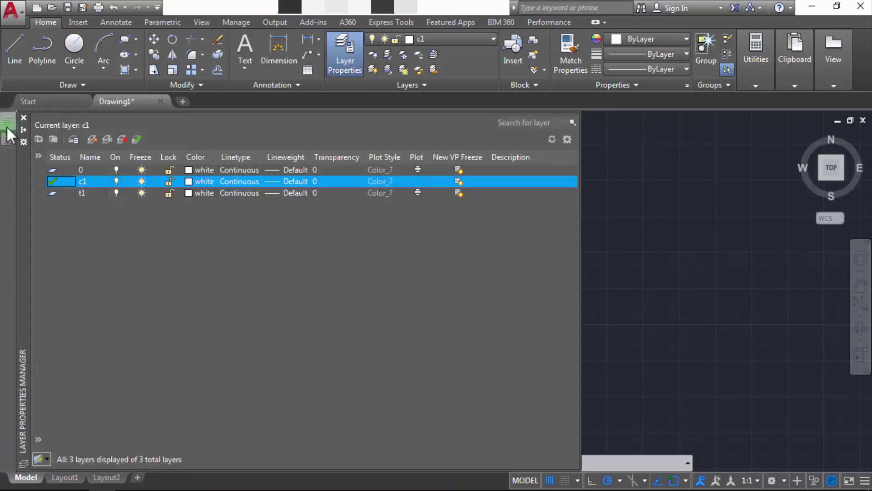
double_click(52, 193)
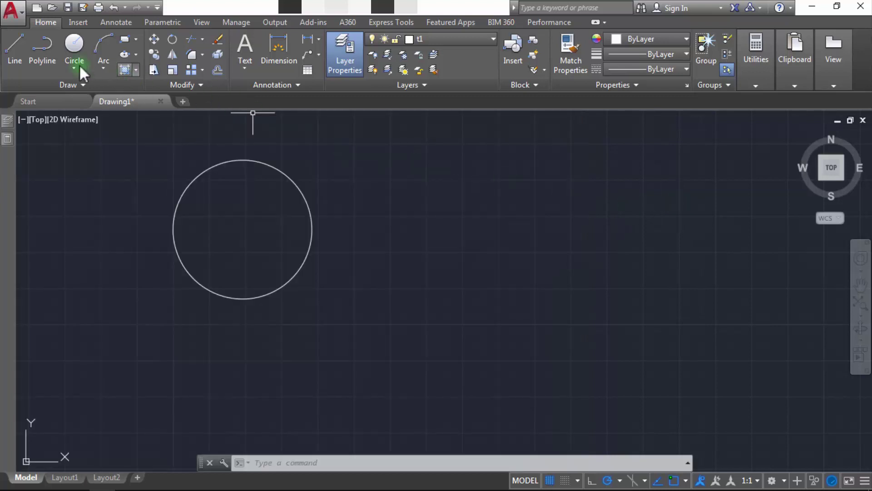
Step: Draw a closed three-line triangle on layer t1 to the right of the circle
left_click(13, 48)
left_click(555, 207)
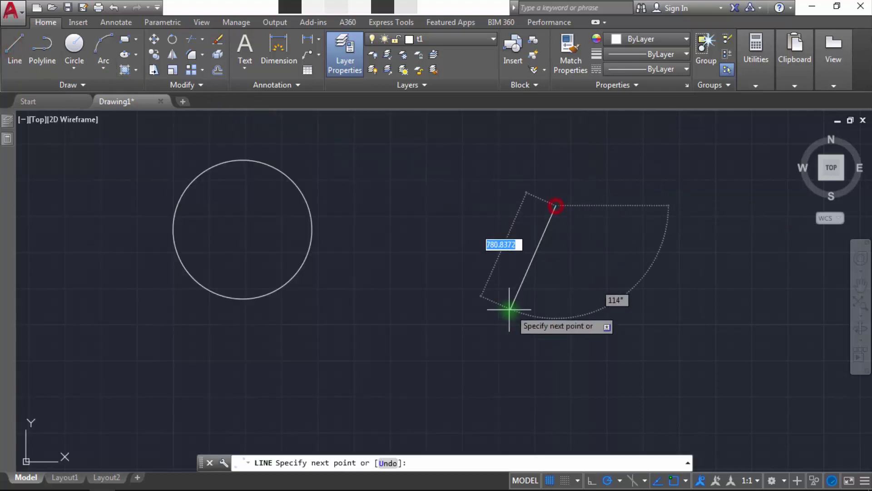
left_click(499, 295)
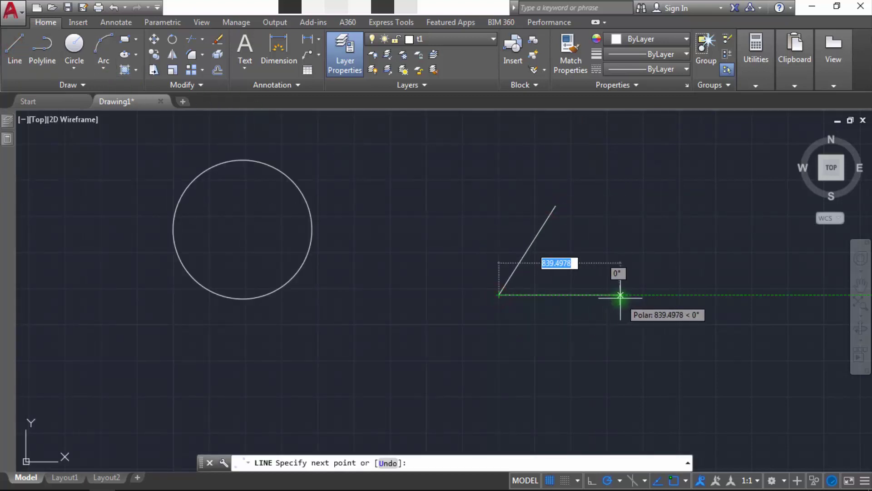
left_click(620, 294)
left_click(556, 206)
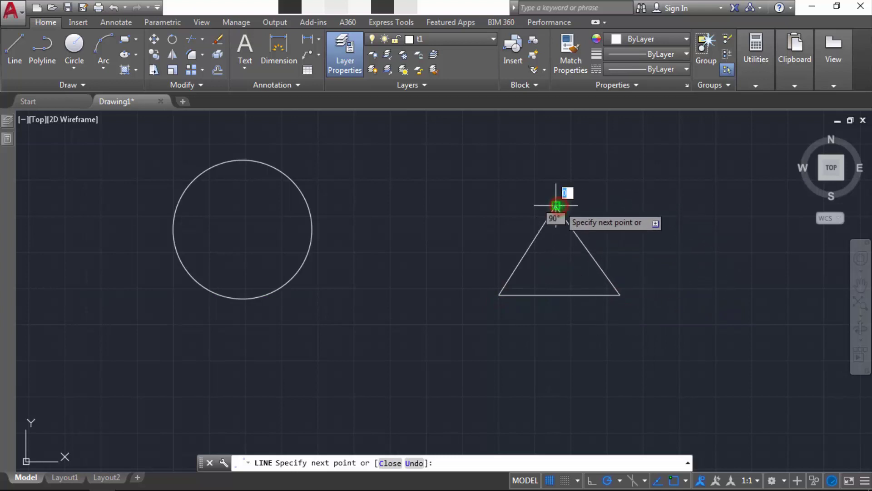
key("Return")
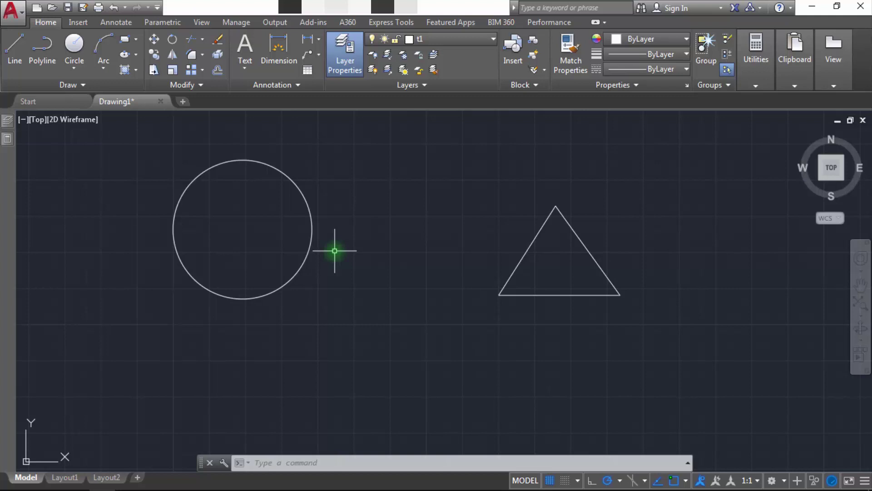
Step: Zoom to extents, scroll out and back in, then zoom to extents again
type("z")
key("Return")
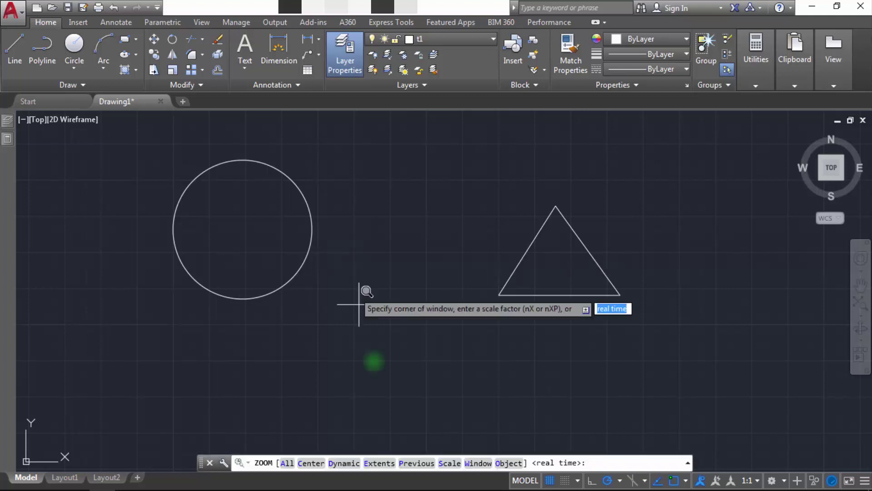
left_click(377, 463)
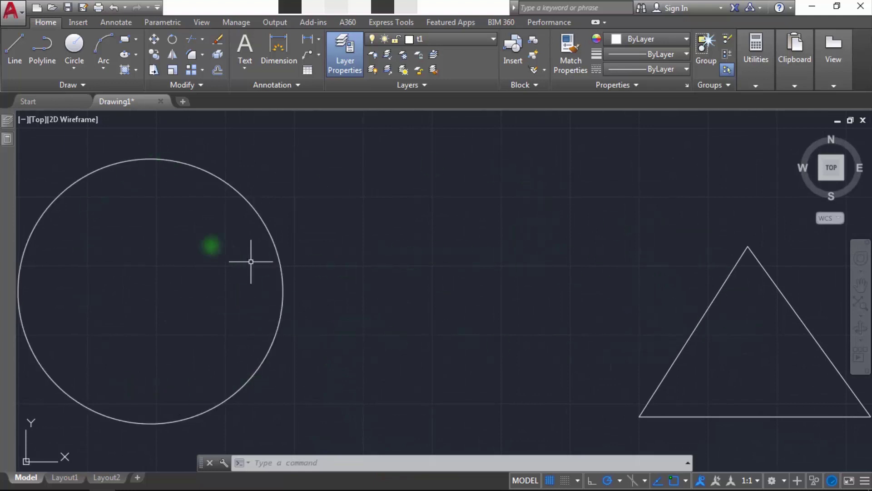
scroll(516, 253, "down", 4)
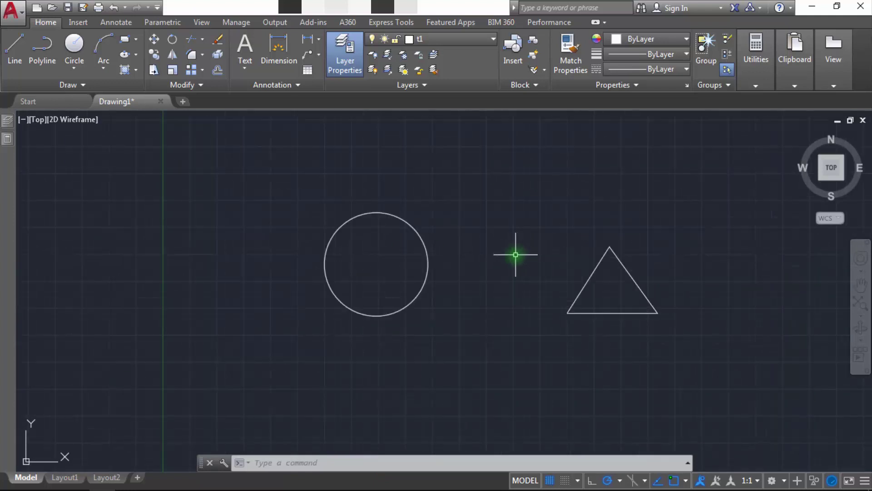
scroll(515, 254, "up", 2)
type("z")
key("Return")
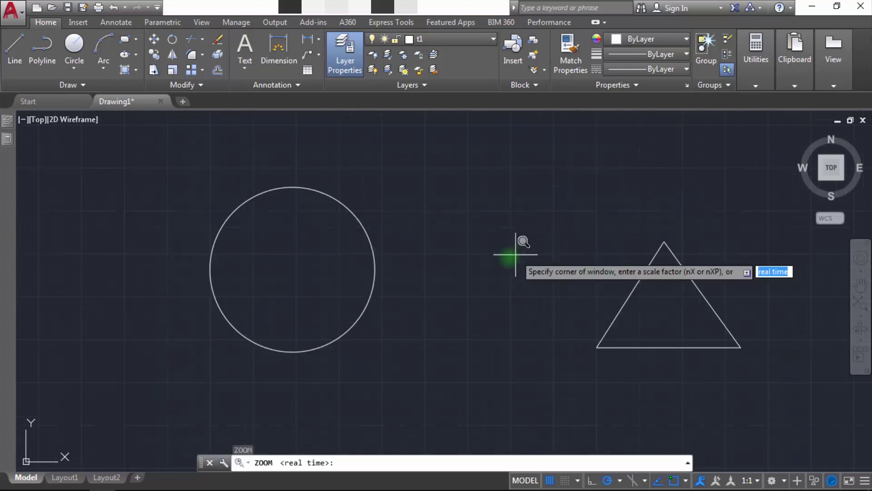
left_click(377, 463)
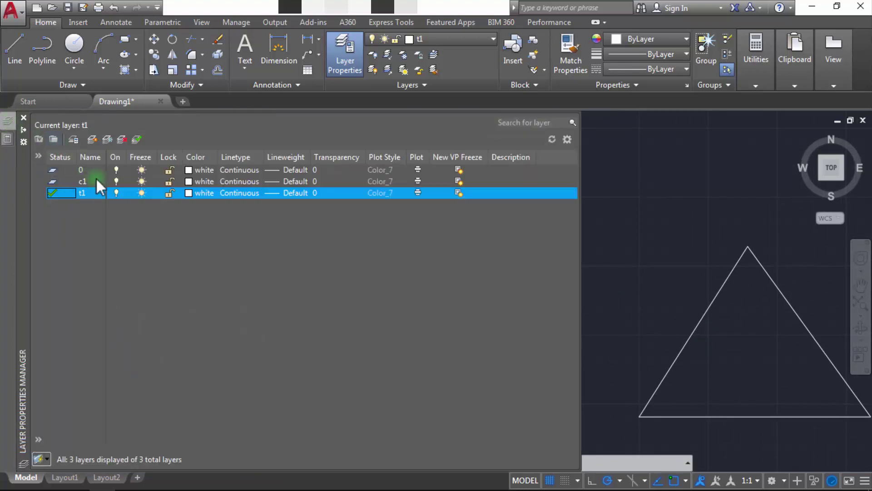
left_click(115, 181)
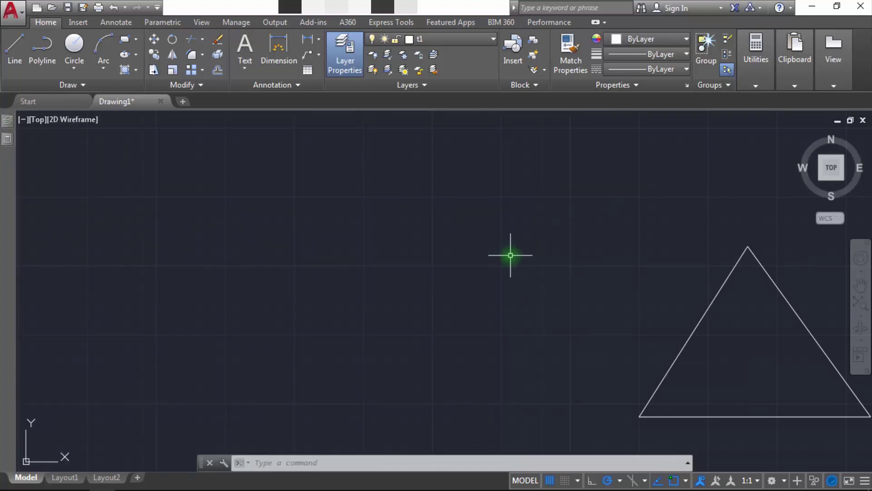
type("z")
key("Return")
type("e")
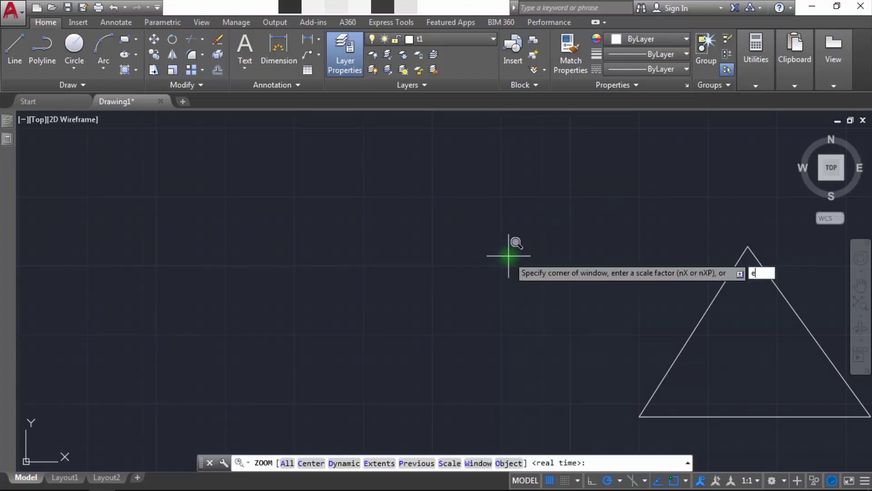
key("Escape")
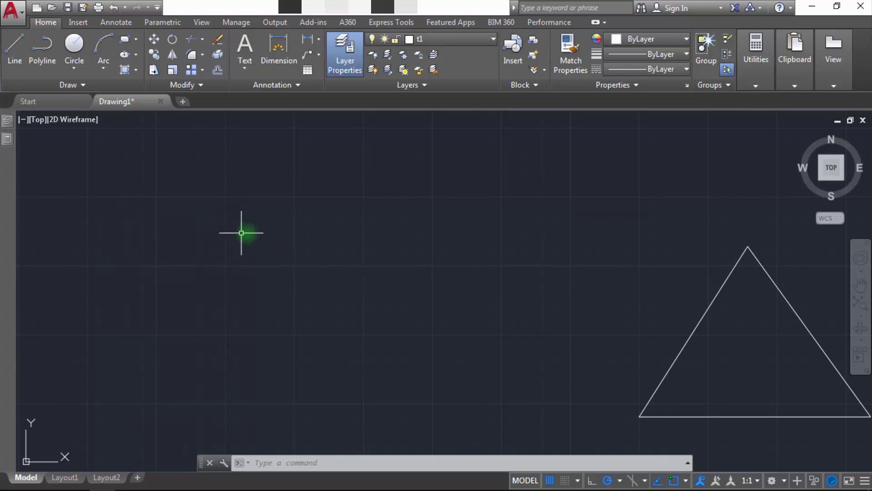
Step: Freeze layer c1 and zoom to the drawing extents
left_click(8, 120)
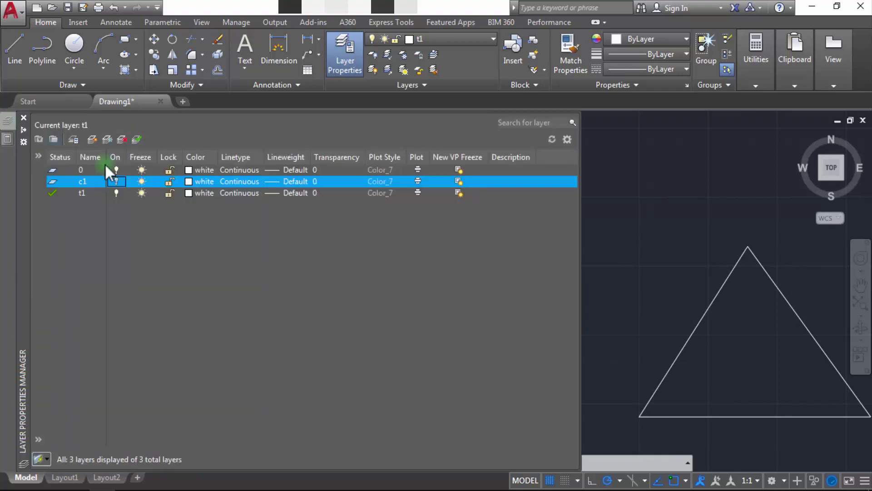
left_click(139, 181)
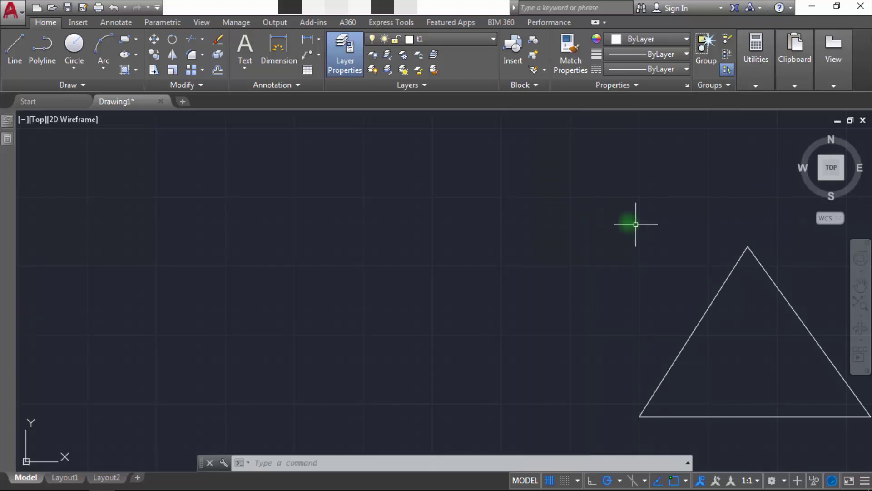
type("z")
key("Return")
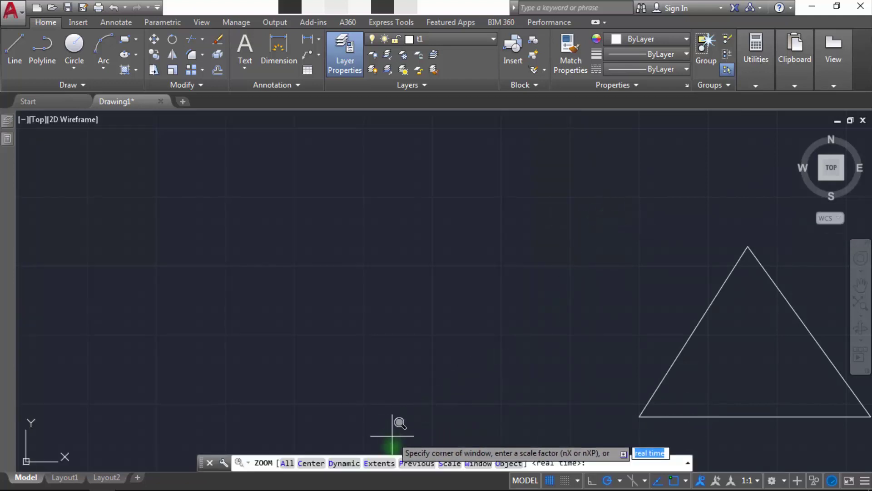
left_click(380, 463)
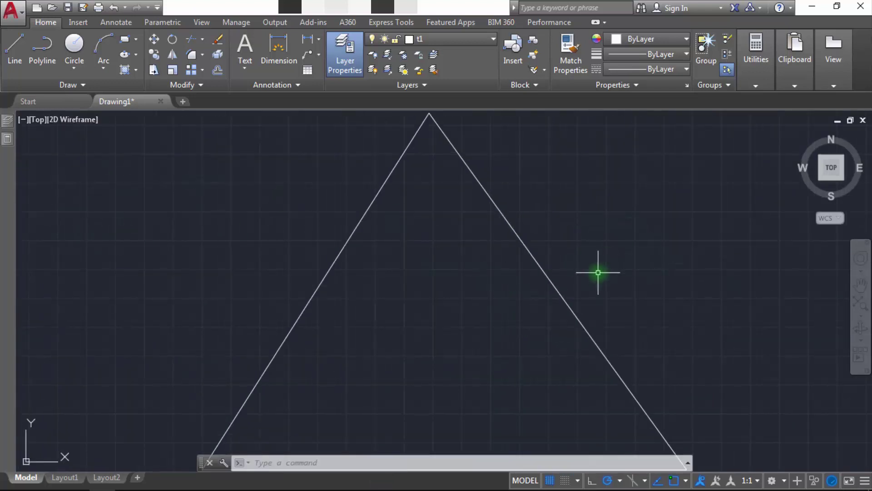
Step: Zoom to extents again so the triangle fills the view, and reopen the layer list
scroll(598, 271, "down", 2)
scroll(600, 288, "down", 8)
scroll(600, 288, "up", 6)
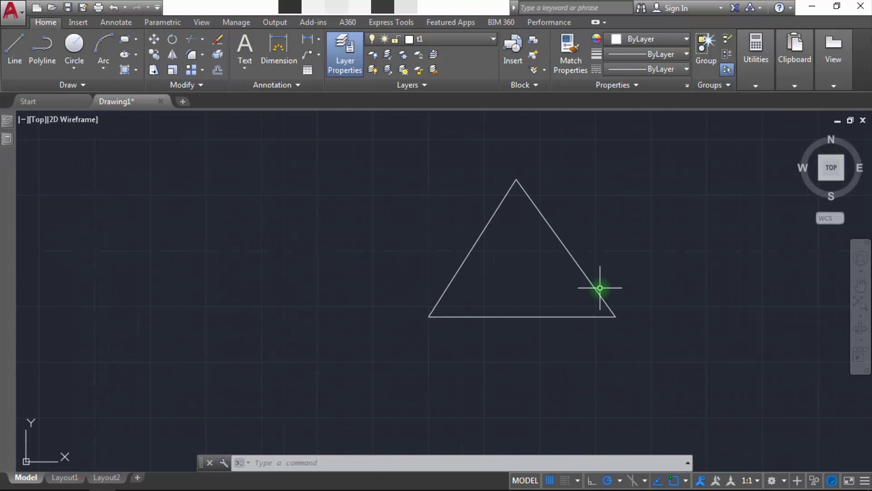
type("z")
key("Return")
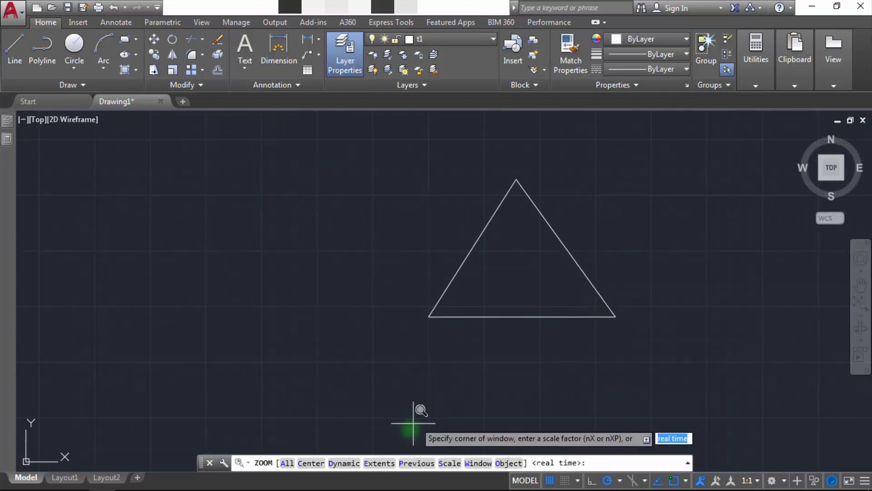
left_click(382, 464)
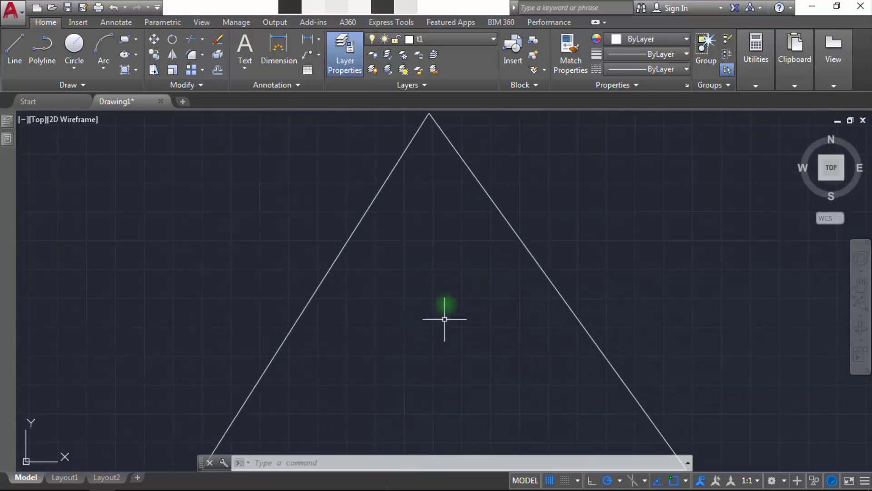
scroll(502, 269, "down", 4)
left_click(8, 121)
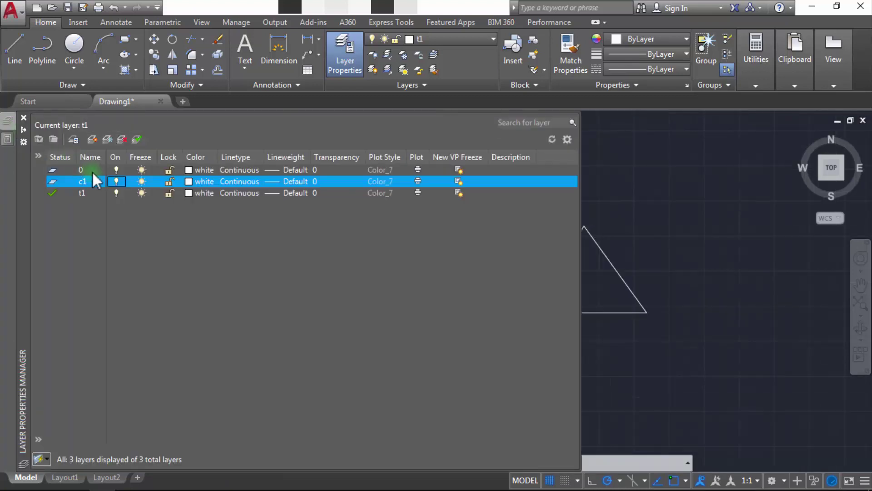
Step: Turn layer c1 back on, then toggle the locks on c1, layer 0 and c1 again
left_click(118, 180)
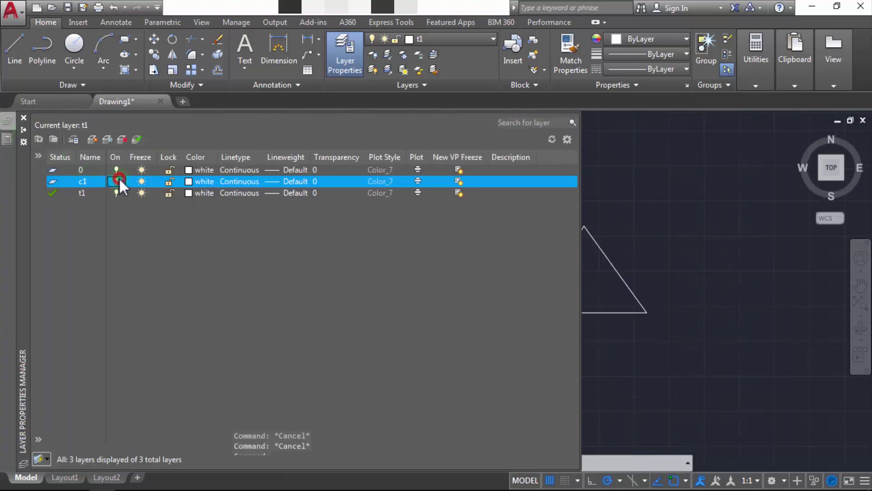
left_click(171, 182)
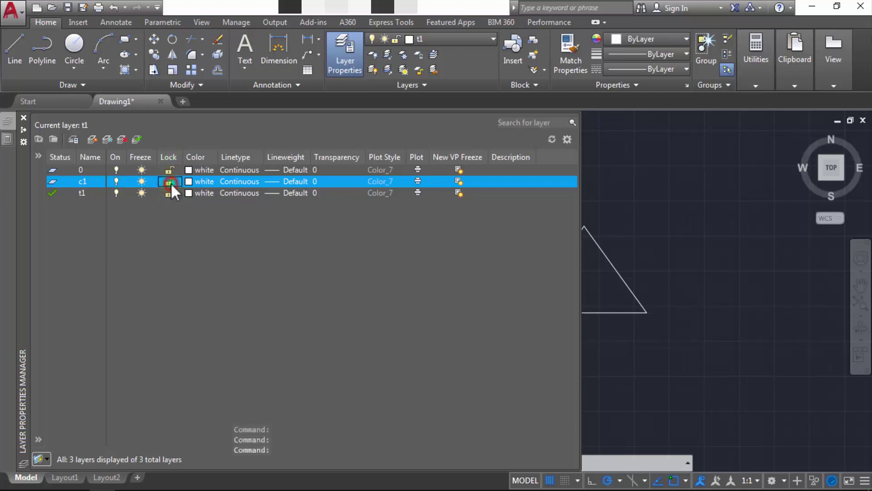
left_click(169, 169)
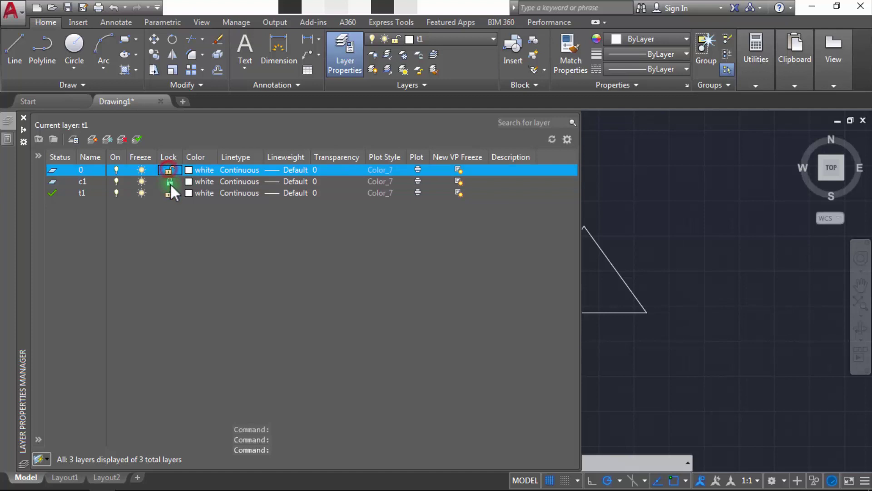
left_click(170, 183)
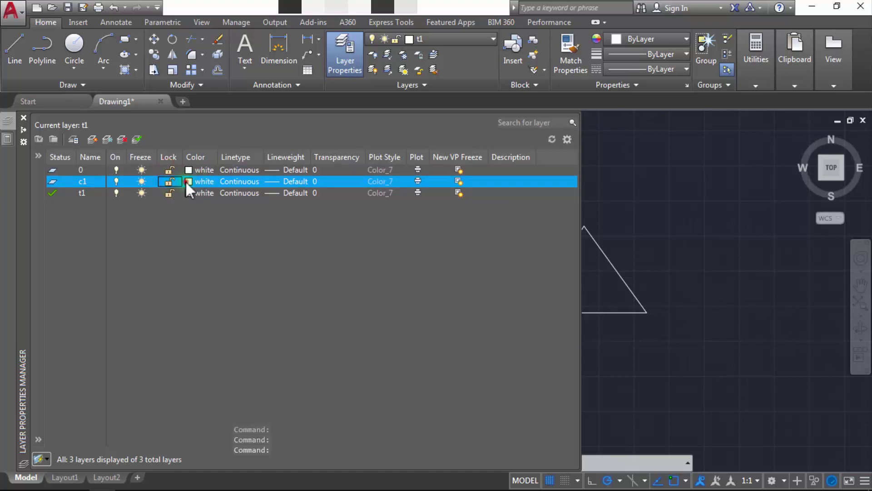
left_click(188, 181)
left_click(450, 206)
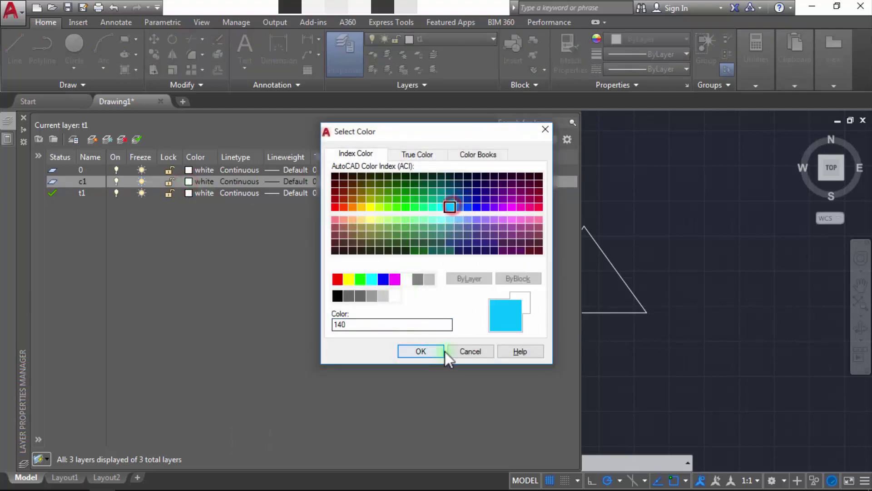
left_click(462, 349)
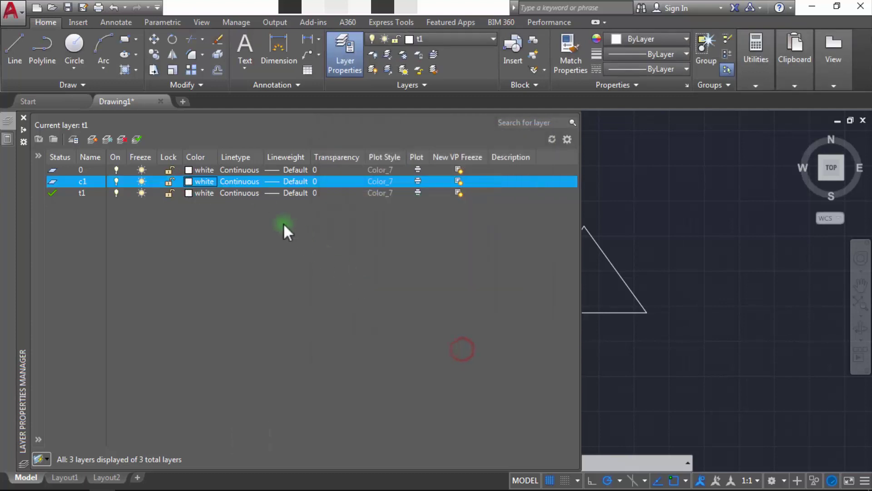
left_click(230, 181)
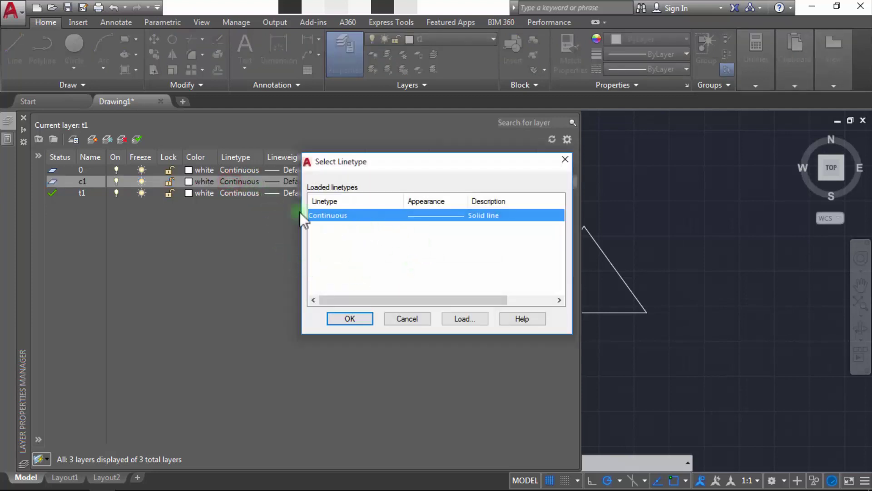
left_click(465, 318)
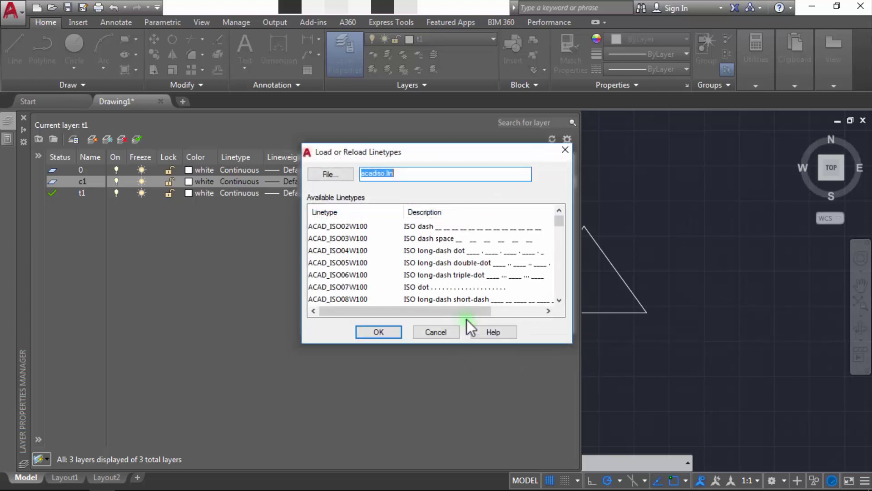
left_click_drag(559, 222, 558, 244)
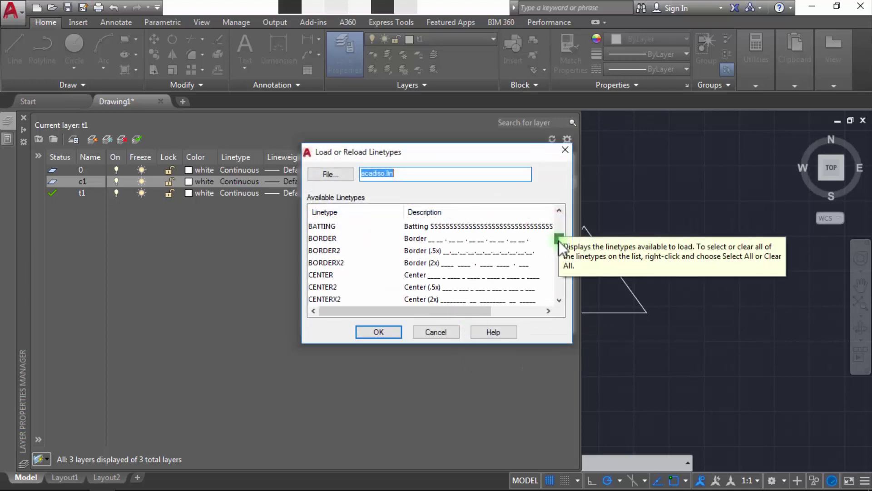
left_click(454, 332)
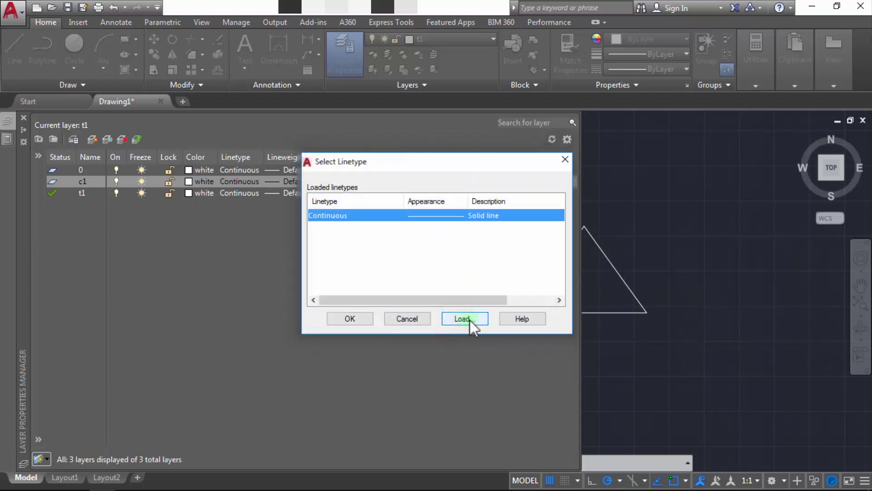
left_click(422, 316)
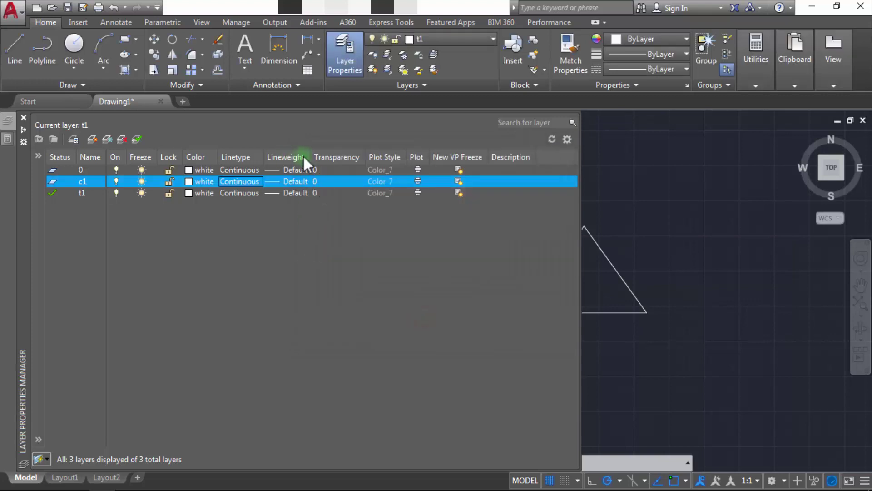
Step: Leave layer c1's lineweight at Default
left_click(296, 181)
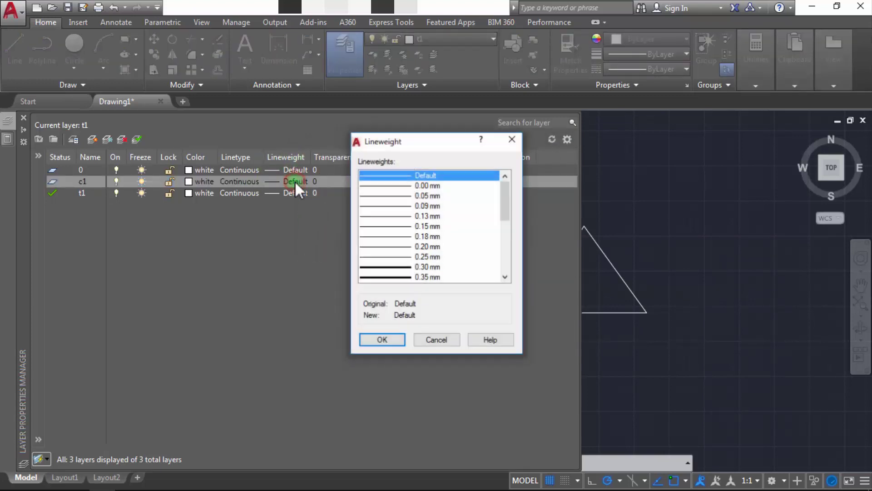
left_click_drag(506, 203, 498, 262)
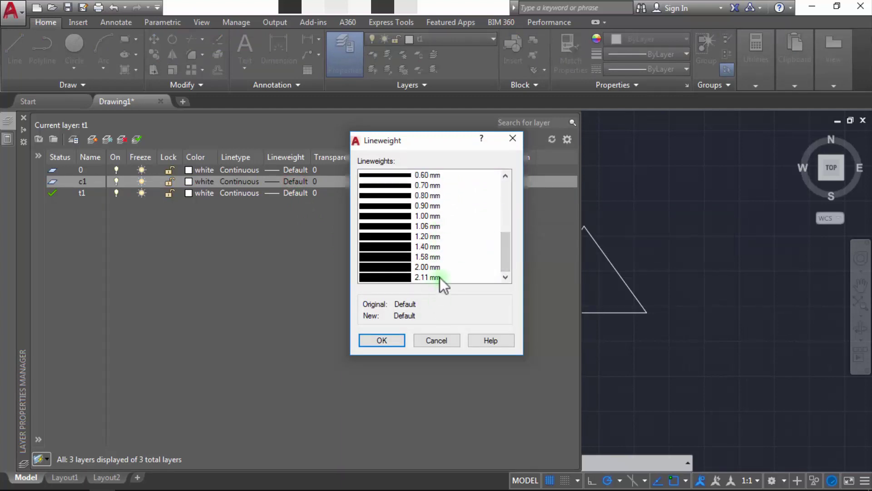
left_click(434, 340)
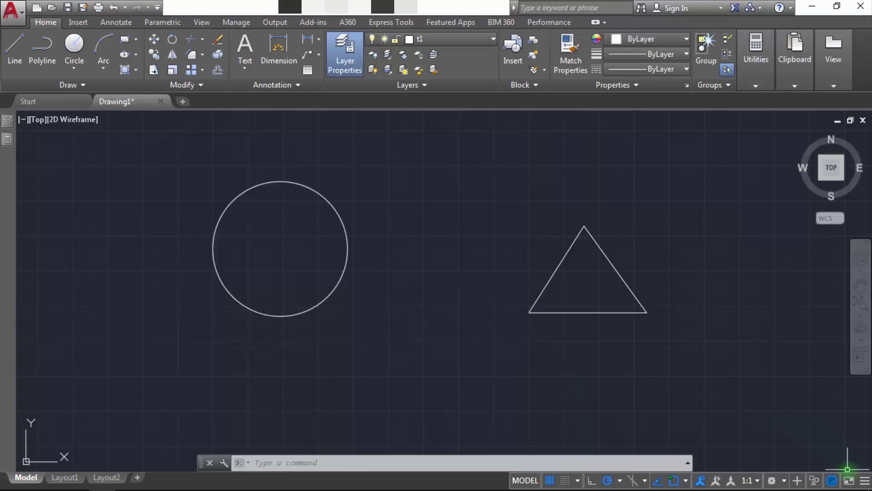
Step: Add LineWeight to the status bar and switch lineweight display on
left_click(863, 481)
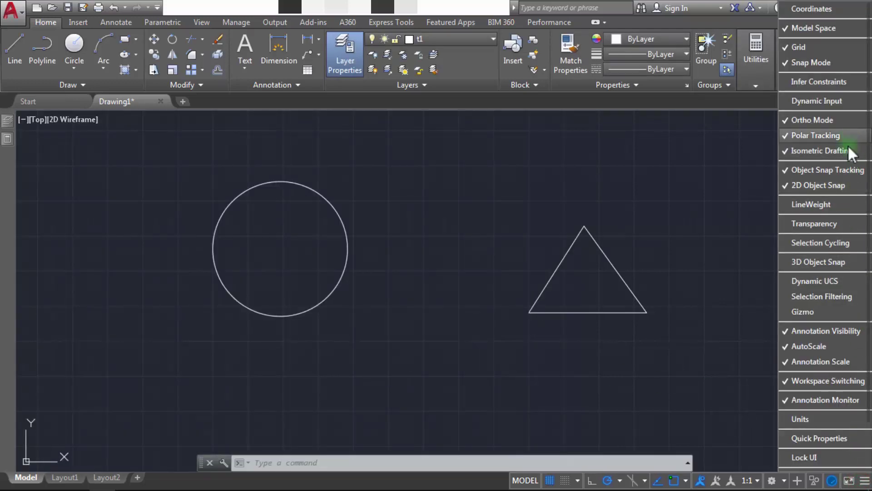
left_click(843, 208)
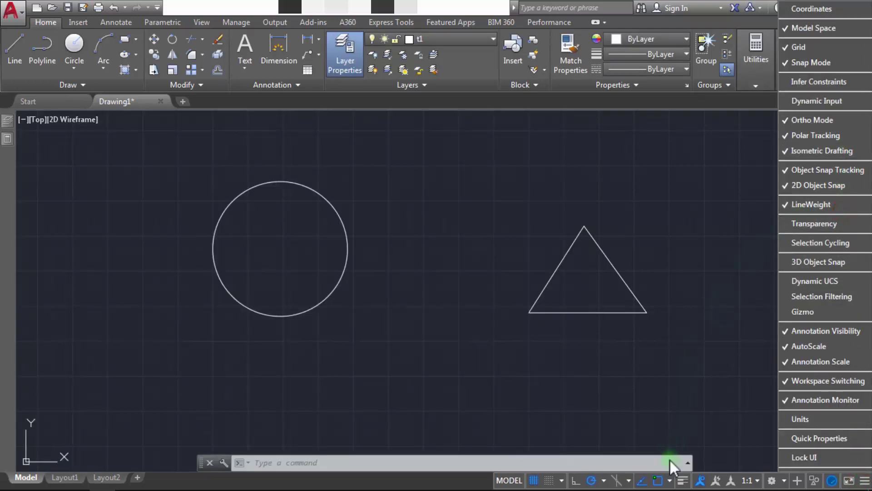
left_click(681, 481)
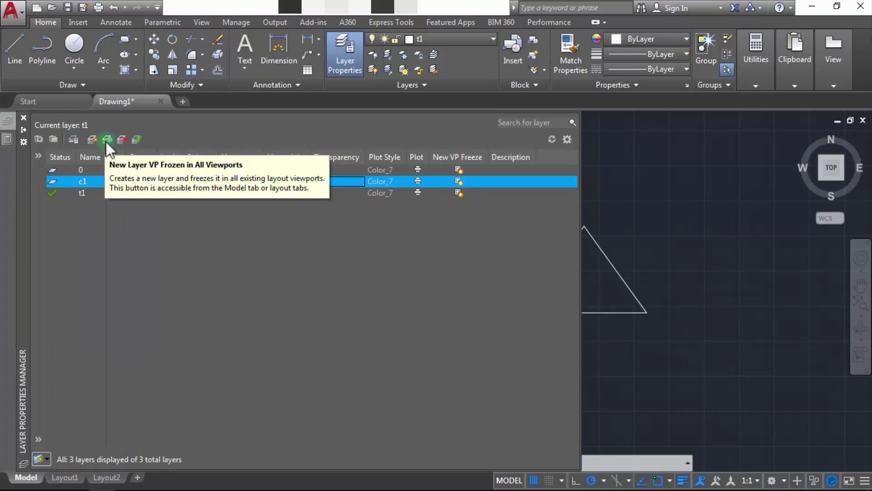
Step: Add a new layer, Layer1, and set it to freeze in new viewports
left_click(106, 140)
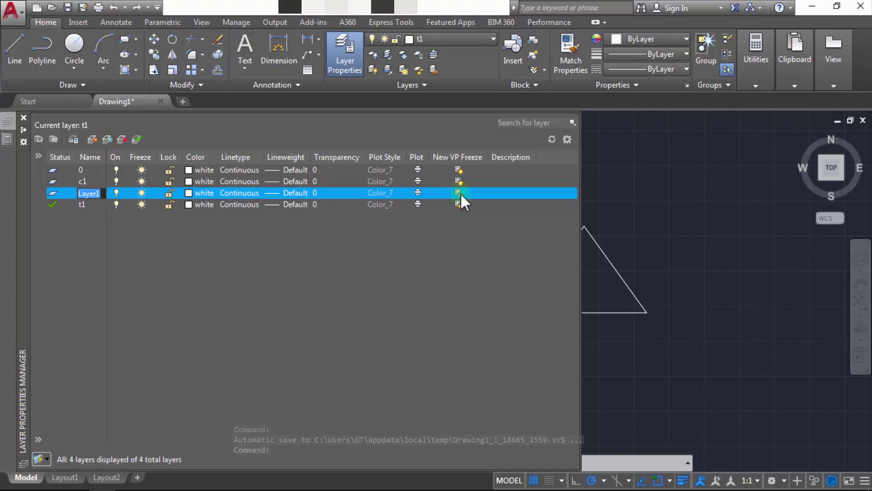
left_click(459, 192)
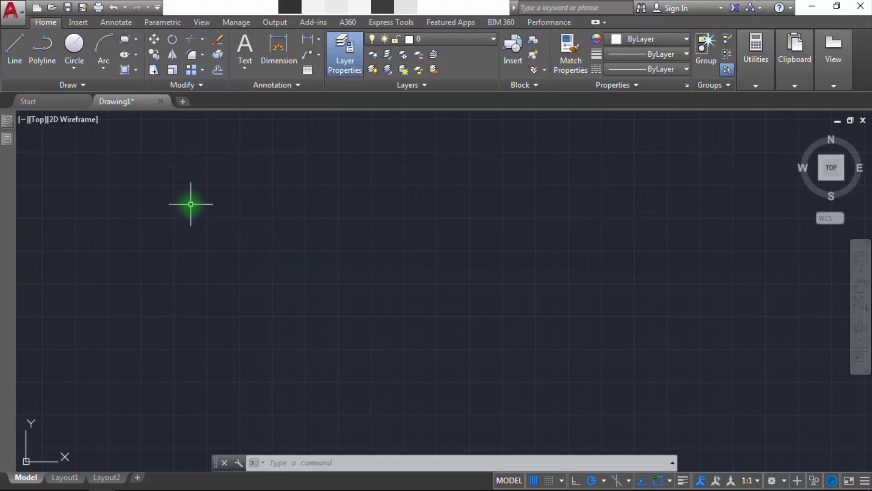
Step: Draw a large circle on layer 0 by picking its centre and radius
left_click(7, 120)
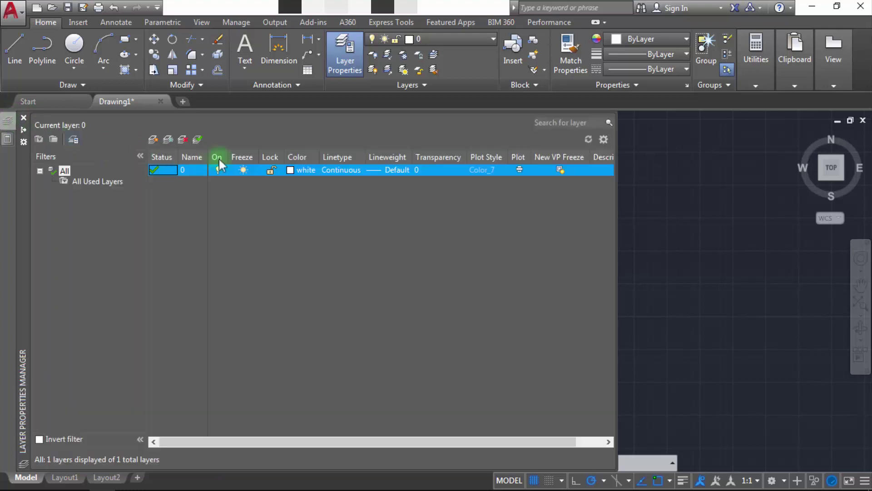
left_click(146, 85)
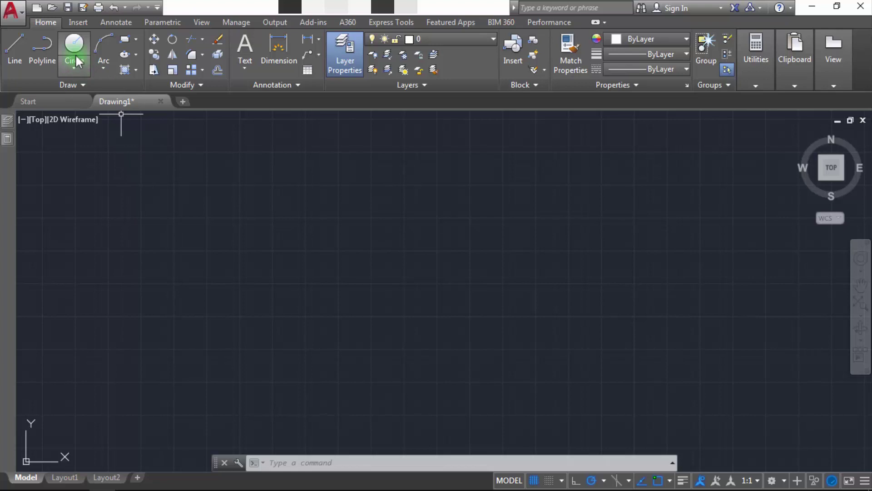
left_click(74, 46)
left_click(318, 209)
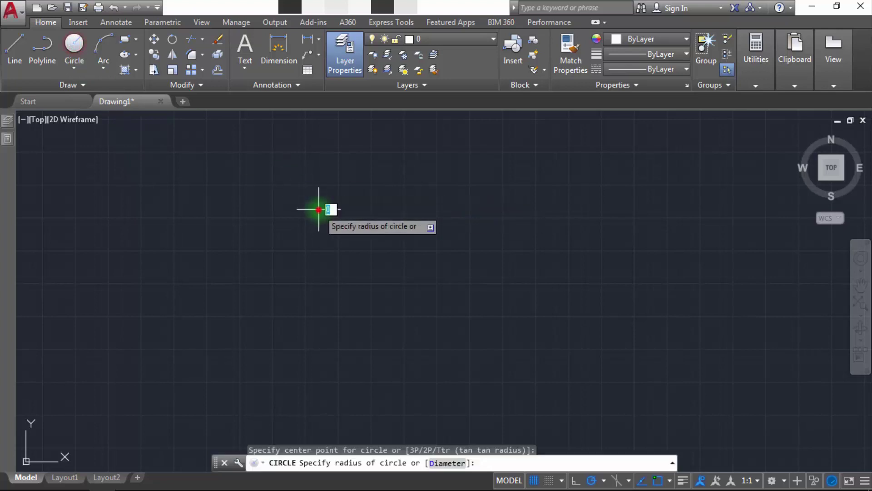
left_click(402, 261)
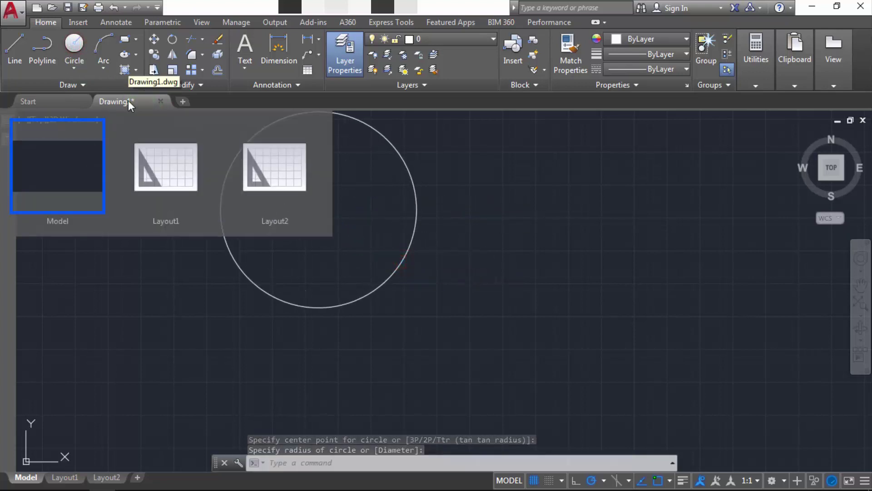
Step: View the circle on the Layout1 and Layout2 sheets, then preview the layouts again
left_click(165, 173)
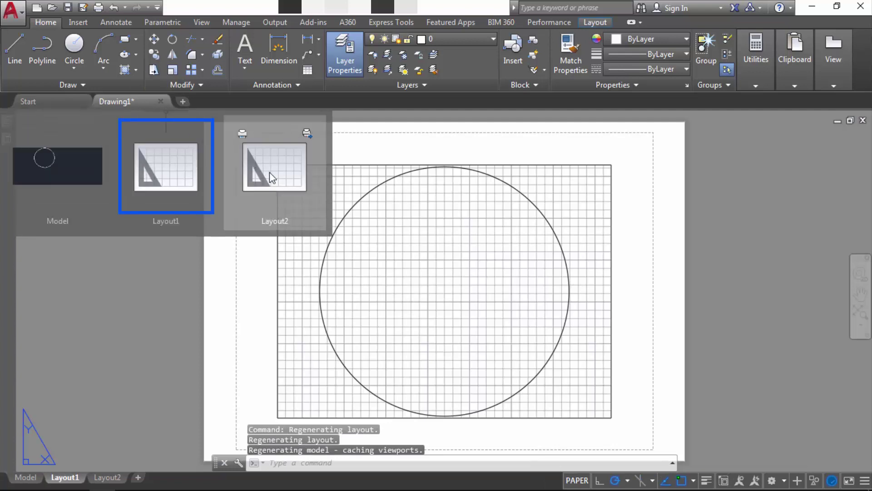
left_click(270, 172)
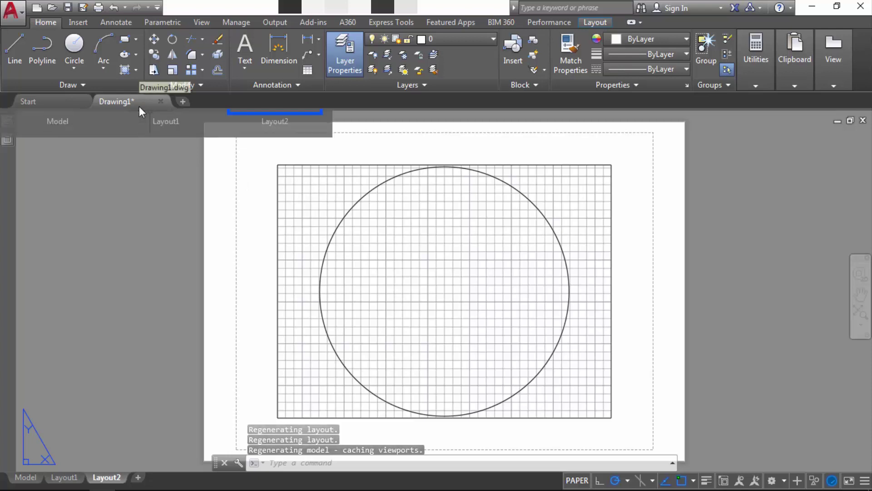
left_click(268, 160)
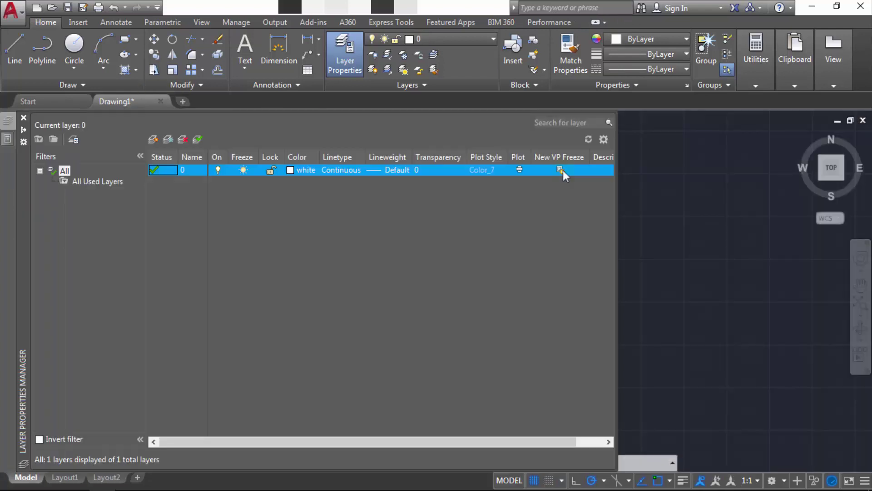
Step: Set layer 0 to freeze in new viewports, add and view Layout3, then return to Layout1
left_click(563, 170)
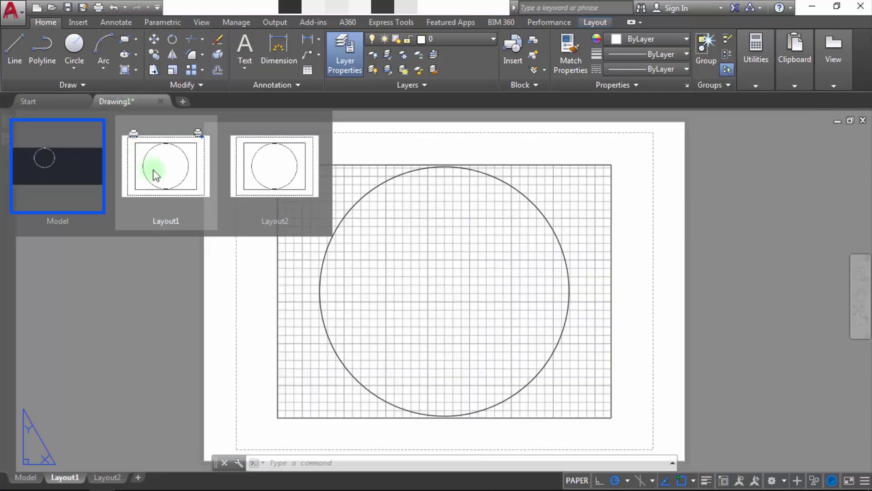
mouse_move(116, 101)
mouse_move(275, 165)
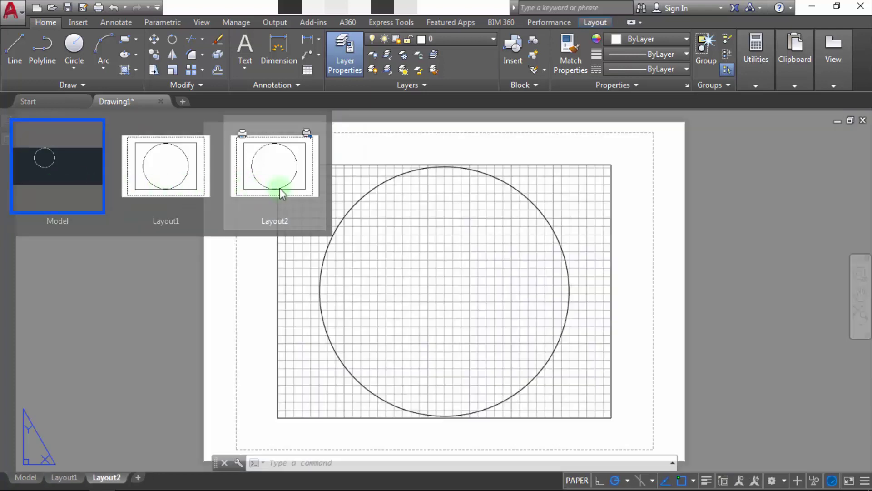
left_click(448, 280)
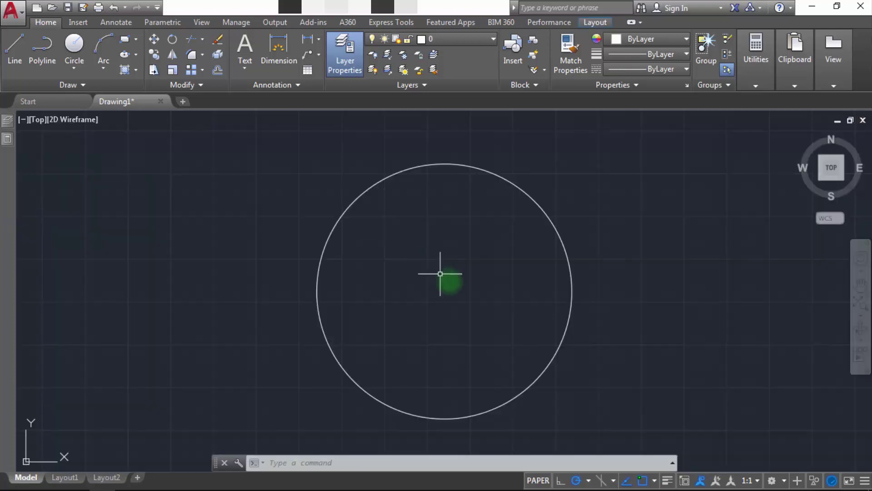
left_click(137, 477)
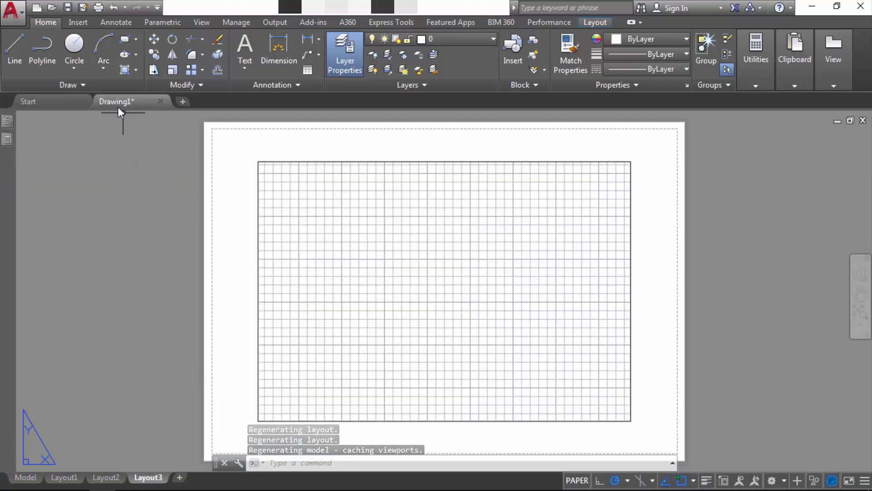
mouse_move(116, 101)
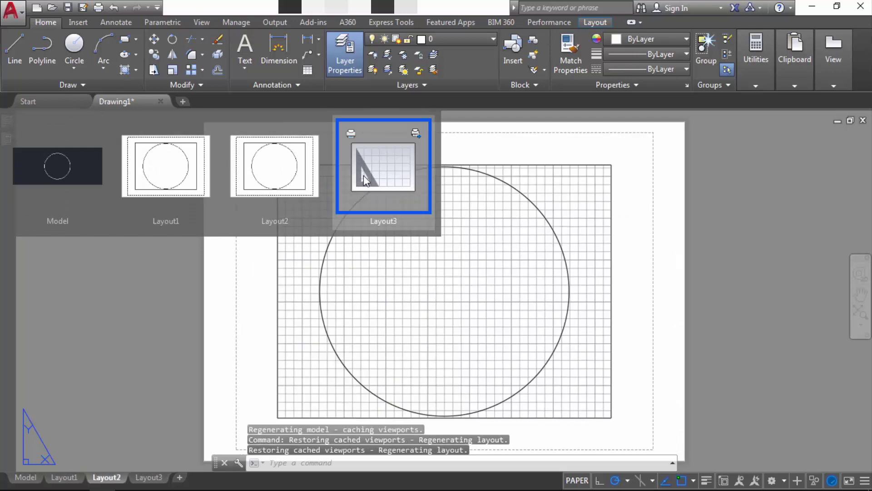
left_click(384, 178)
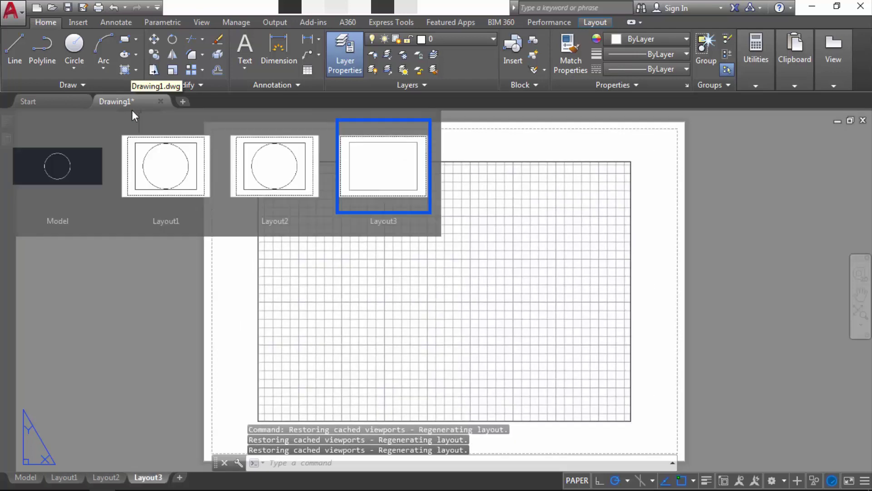
mouse_move(165, 166)
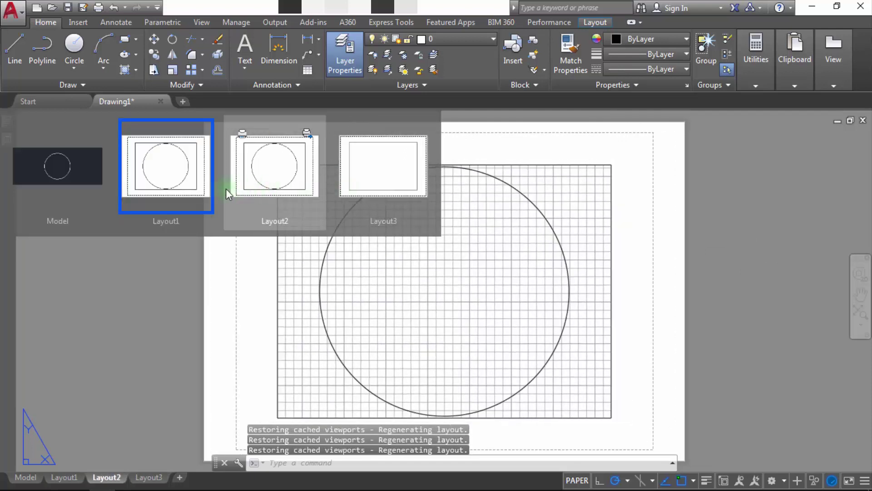
left_click(195, 187)
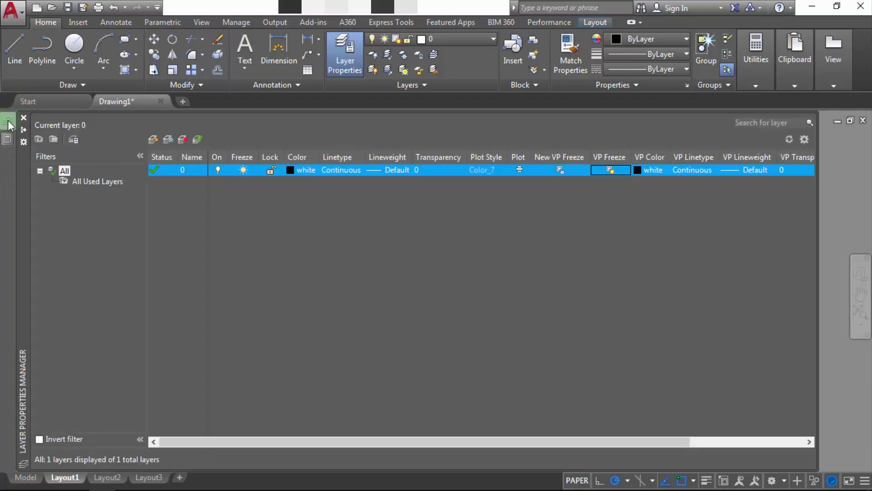
Step: Toggle layer 0's viewport freeze in Layout1's viewport, activate the viewport, and narrow the layer palette
left_click(612, 170)
left_click(611, 170)
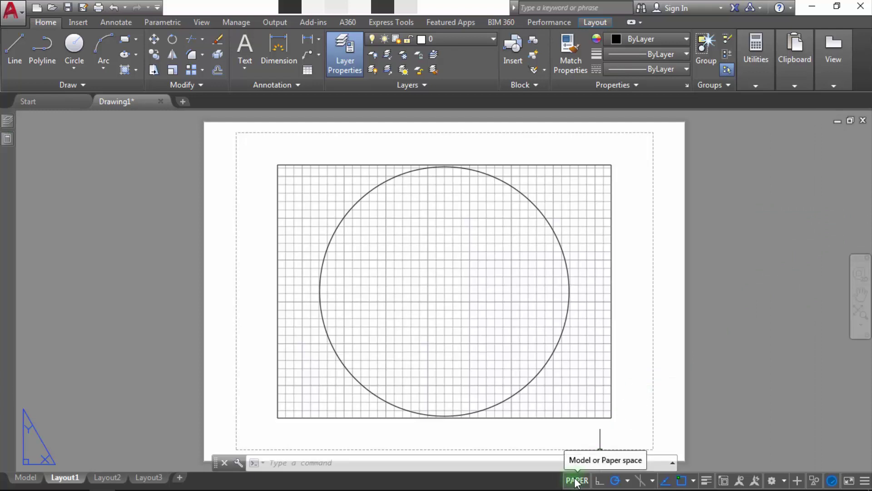
left_click(575, 479)
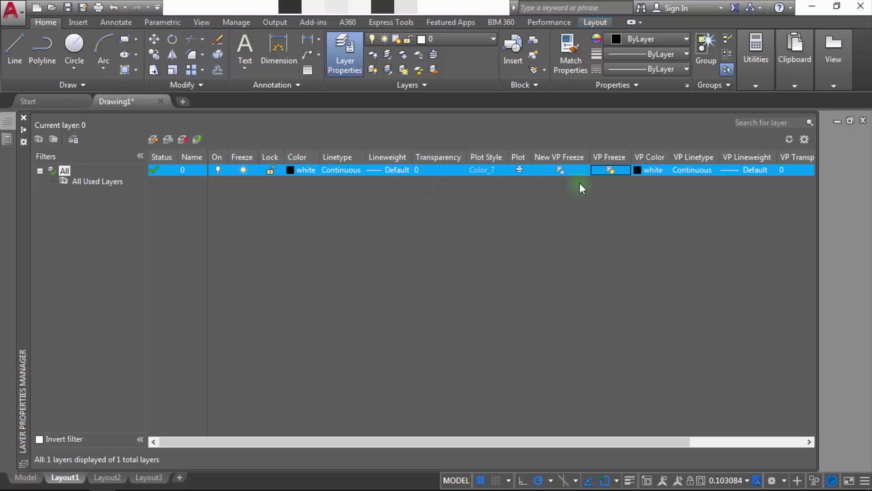
left_click(610, 172)
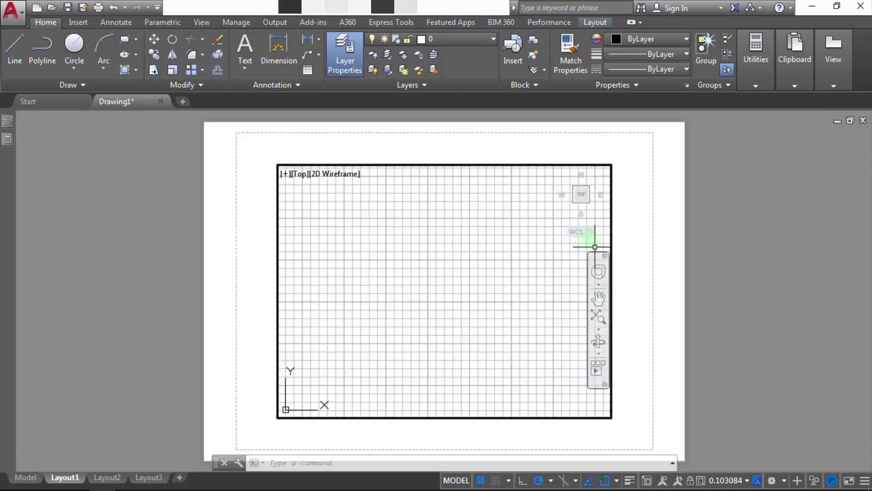
double_click(579, 191)
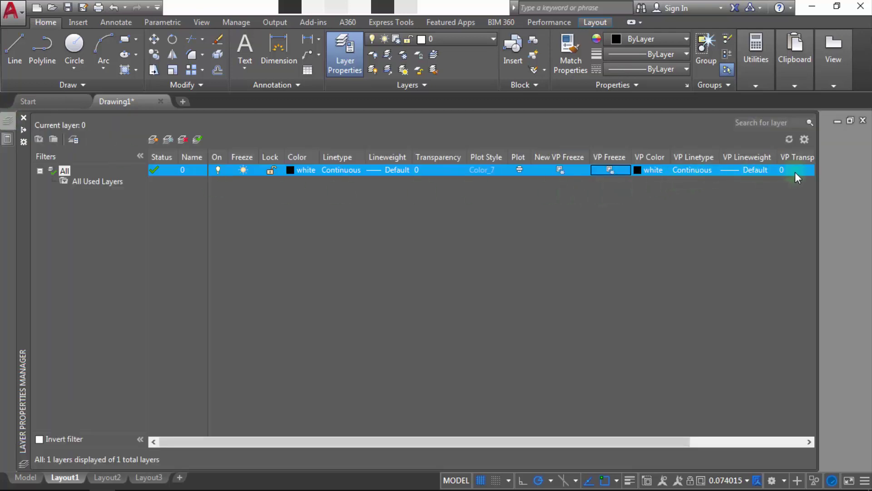
left_click_drag(819, 196, 795, 199)
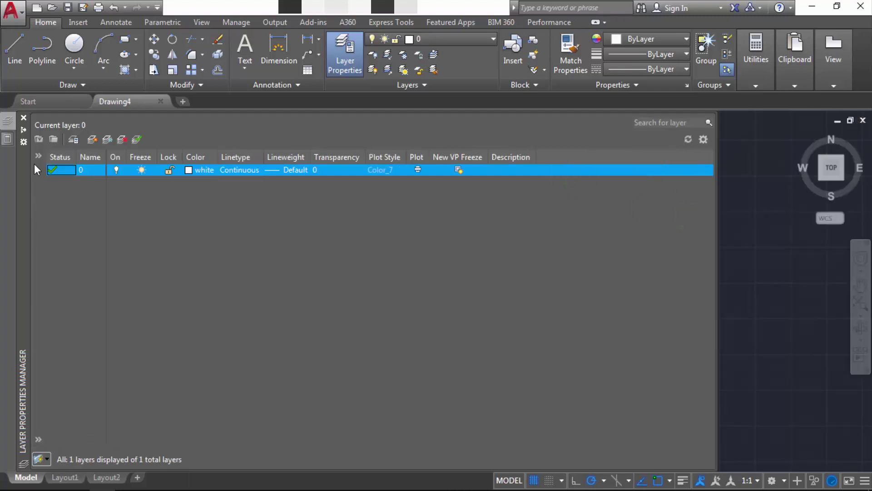
Step: Show the filter tree and create a group filter named 'circle'
left_click(37, 157)
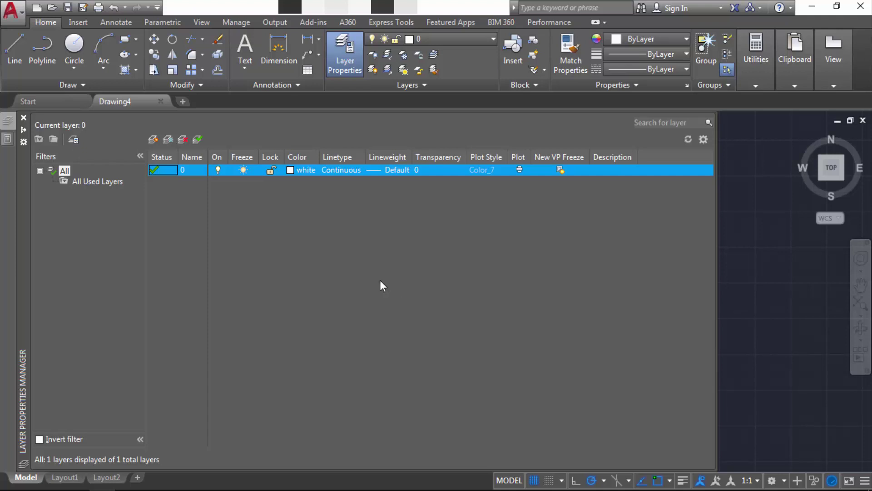
left_click(53, 140)
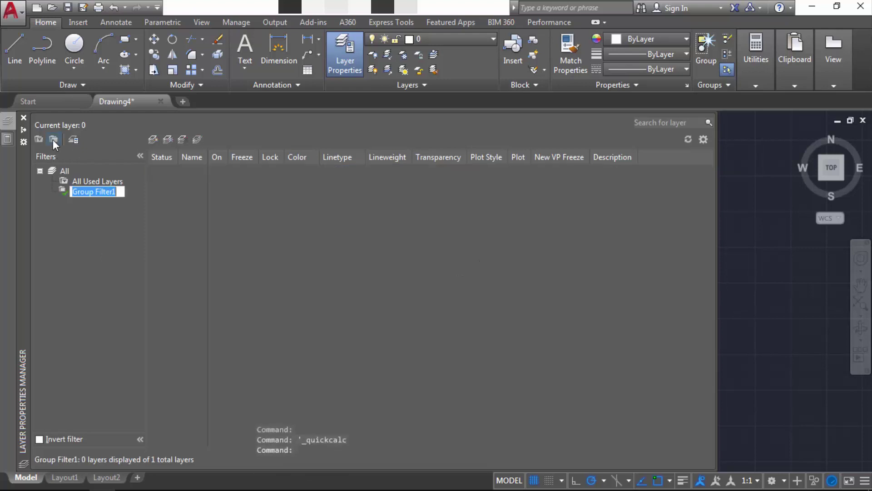
type("circle")
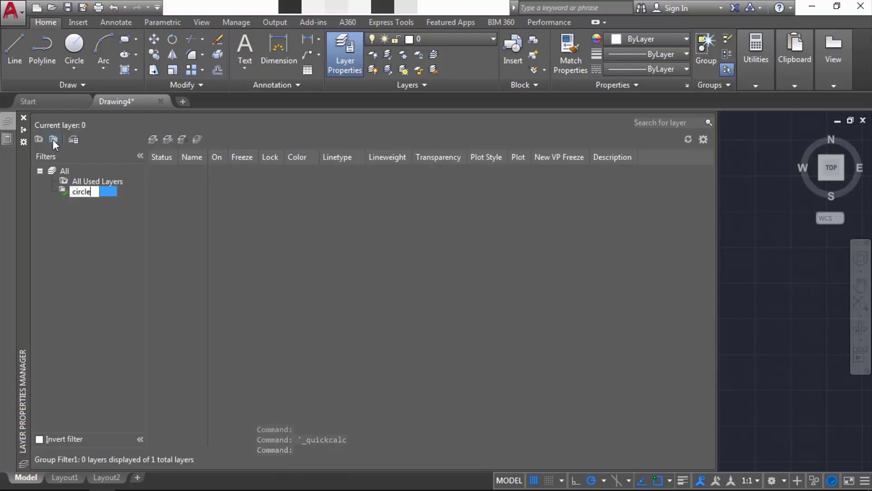
key("Return")
Step: Add new layers c1, c2 and c34 to the circle filter
left_click(153, 139)
type("c1")
key("Return")
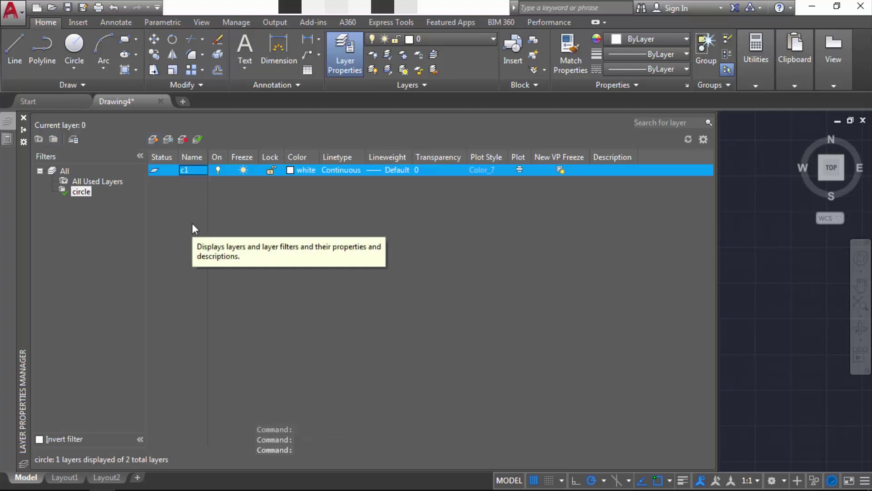
key("alt+n")
type("c2")
key("Return")
key("alt+n")
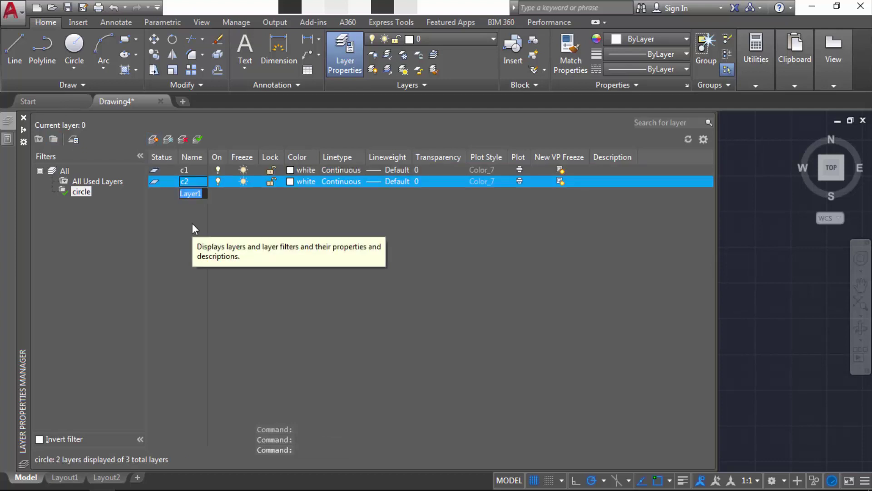
type("c3")
type("4")
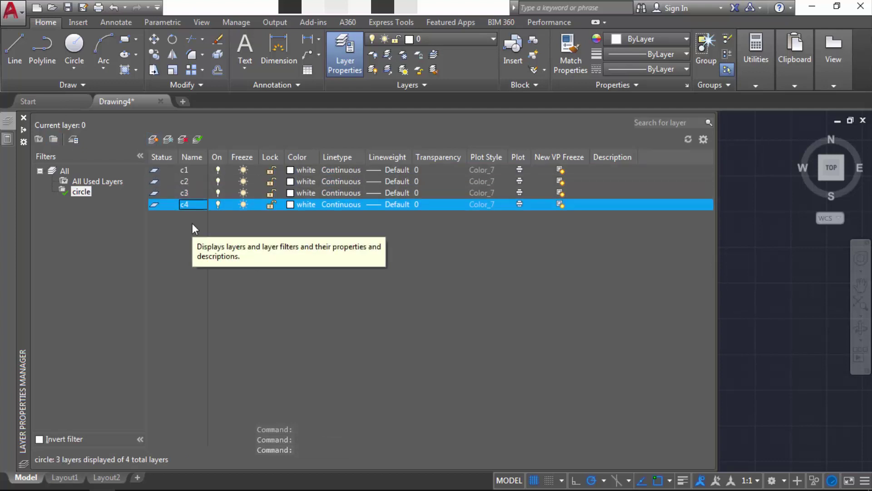
type("c5")
key("Return")
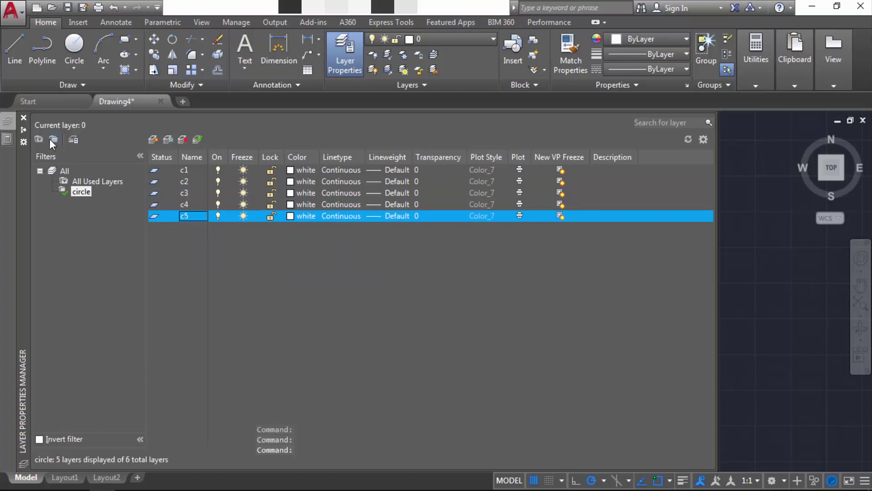
Step: Create a 'triangle' group filter holding new layers t1 and t2
left_click(53, 139)
type("triangle")
key("Return")
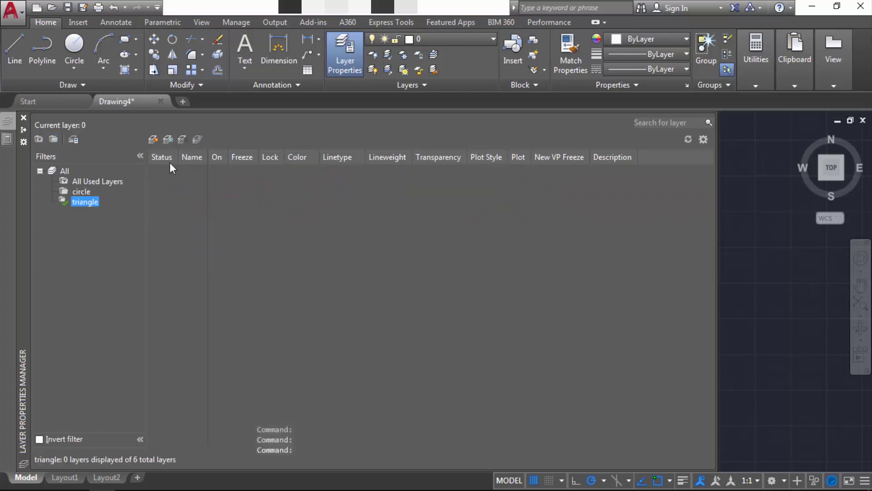
key("alt+n")
type("t1")
key("Return")
key("alt+n")
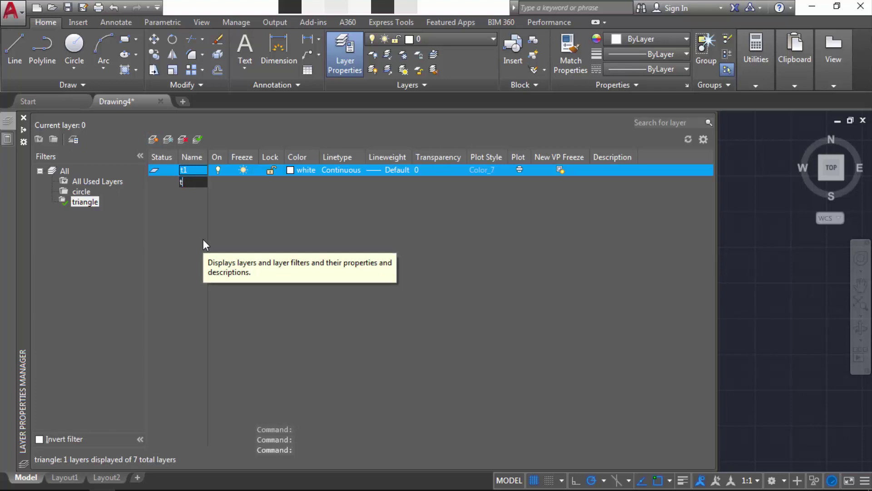
type("t2")
key("Return")
Step: Add layers t3, t4 and t5, then invert the triangle filter
key("alt+n")
type("t3")
key("Return")
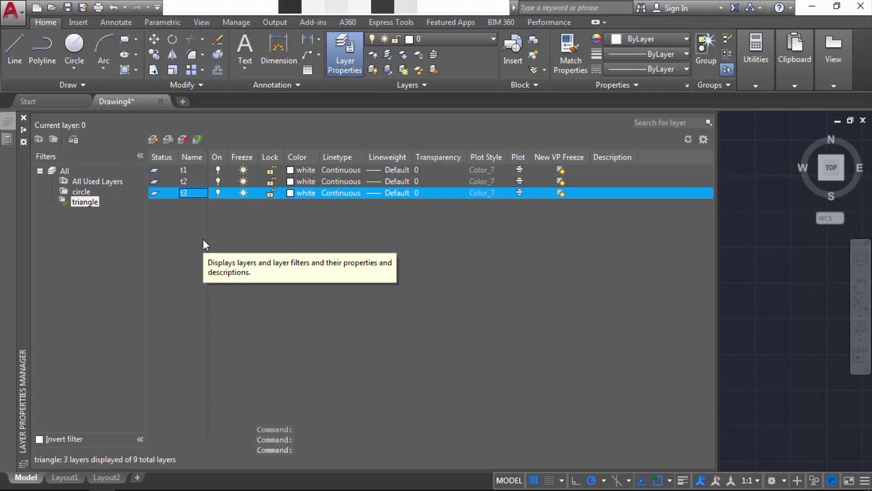
key("alt+n")
type("t4")
key("Return")
key("alt+n")
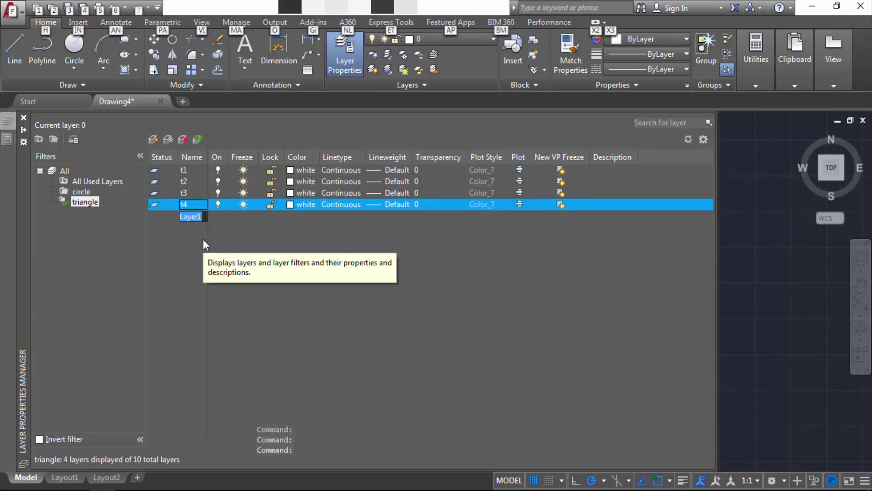
type("t5")
key("Return")
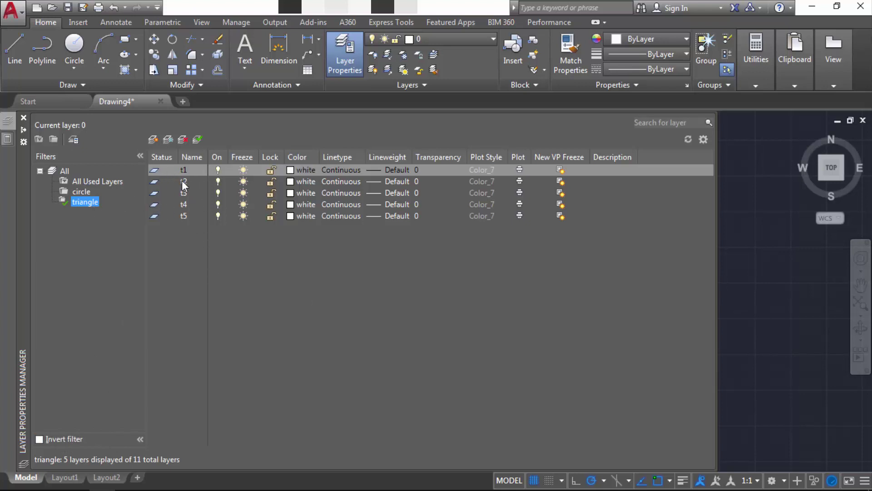
left_click(40, 438)
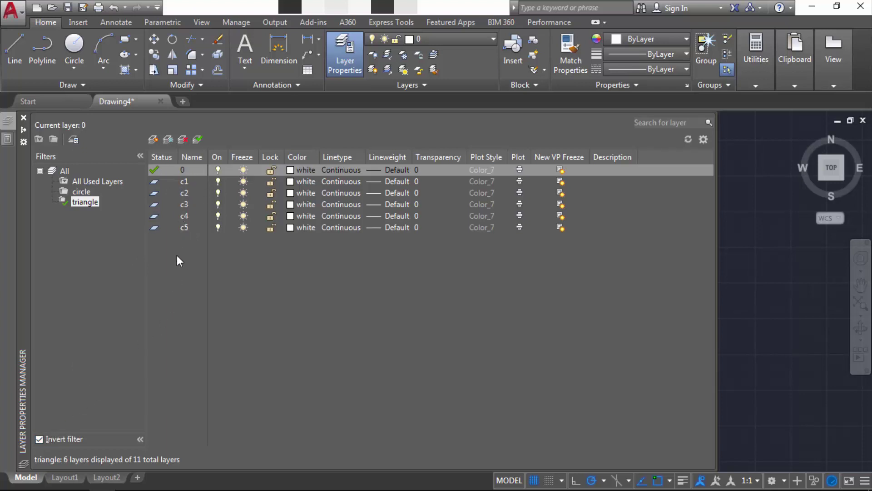
Step: Clear Invert filter, cancel a trial properties filter, and show the triangle filter's layers
left_click(39, 439)
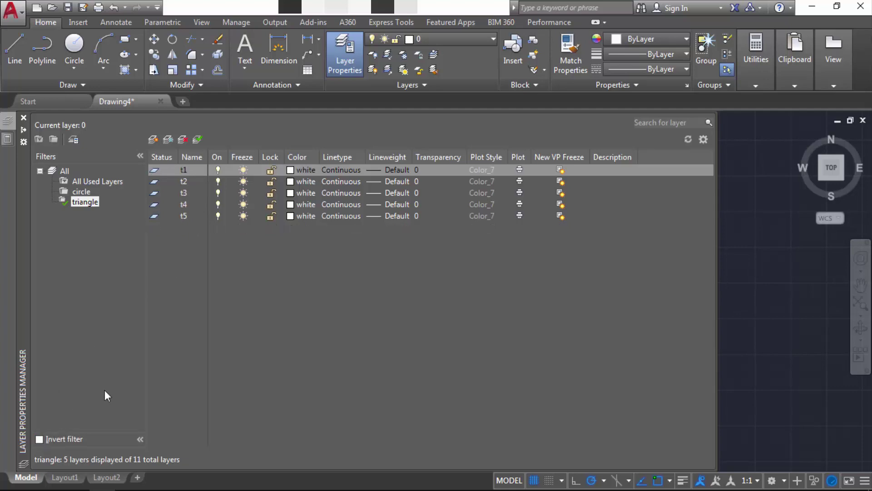
left_click(40, 140)
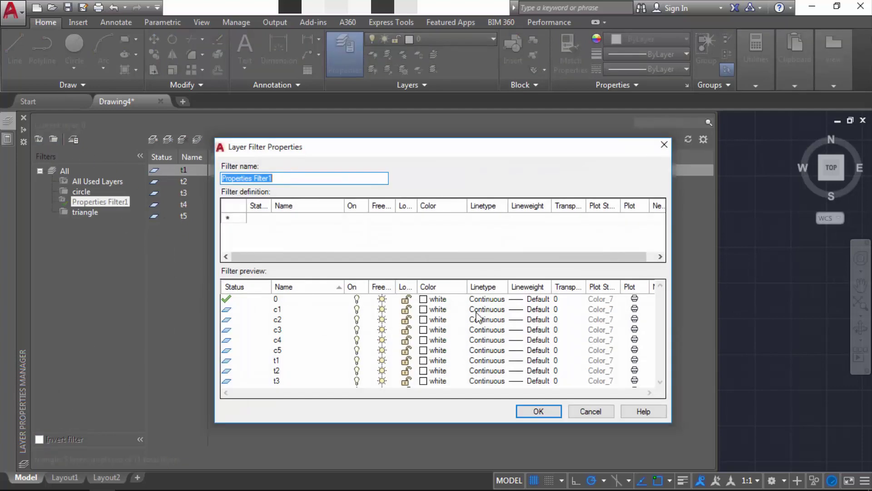
left_click(585, 411)
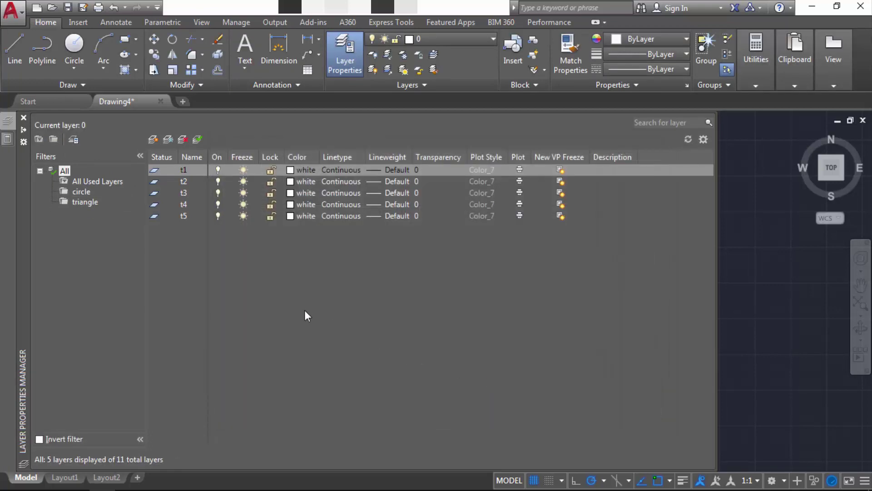
left_click(88, 201)
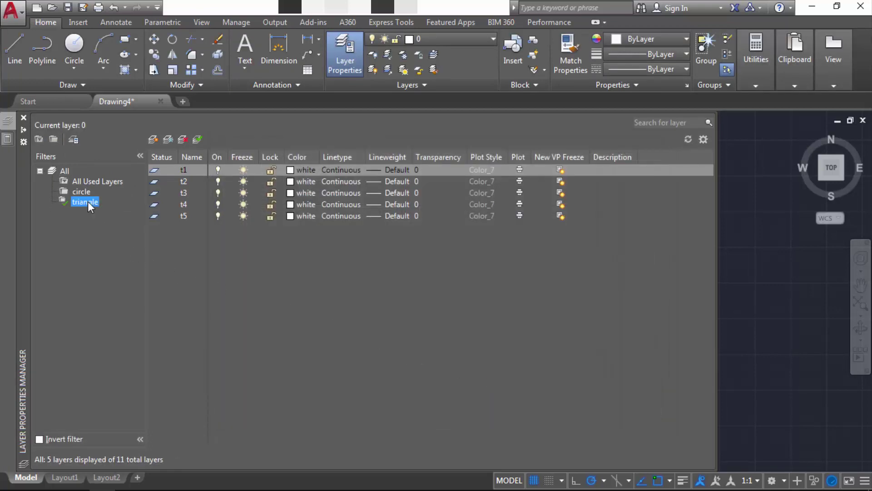
Step: Make triangle layers t1 and t5 red and t3 green
left_click(295, 170)
left_click(493, 221)
left_click(575, 292)
left_click(296, 215)
left_click(493, 221)
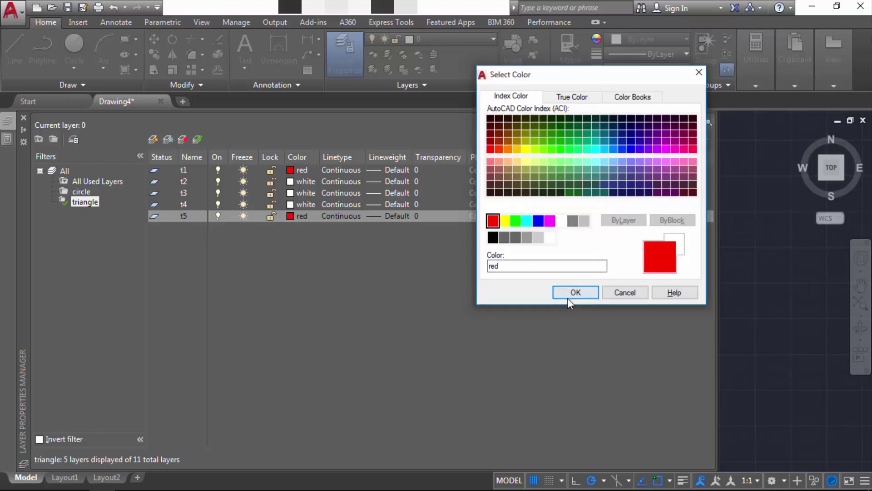
left_click(575, 292)
left_click(295, 192)
left_click(515, 221)
left_click(576, 292)
Step: In the circle filter, make layers c2 and c5 red and c3 green
left_click(81, 192)
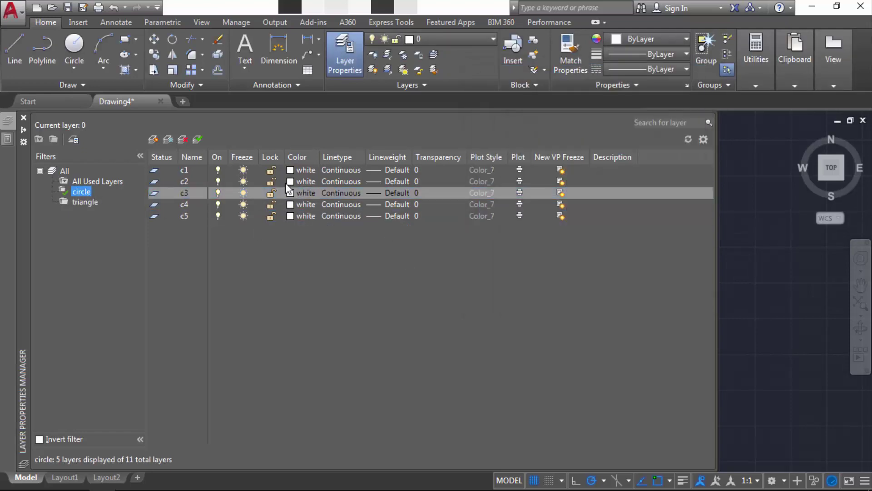
left_click(296, 181)
left_click(492, 221)
left_click(575, 292)
left_click(295, 216)
left_click(493, 221)
left_click(576, 292)
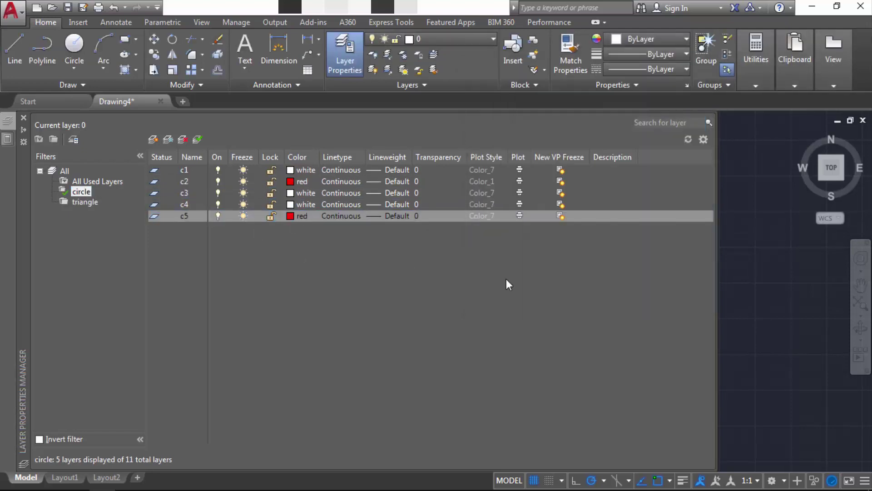
left_click(295, 193)
left_click(515, 221)
left_click(576, 292)
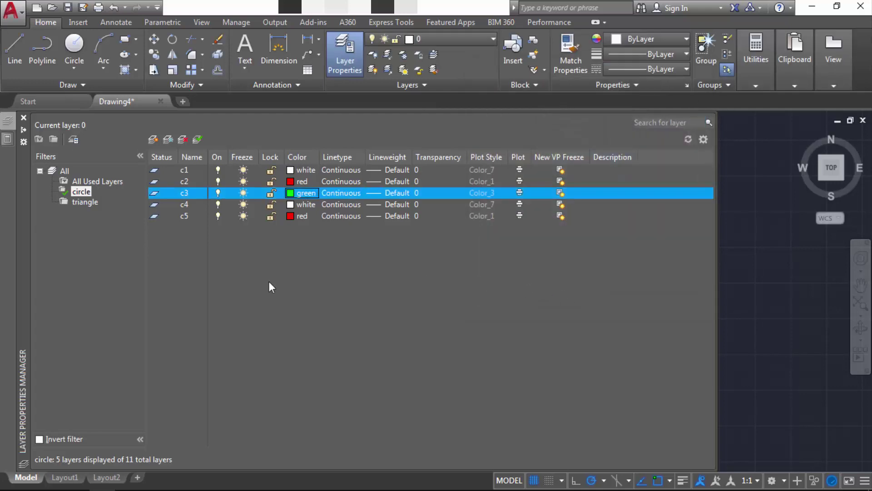
left_click(37, 138)
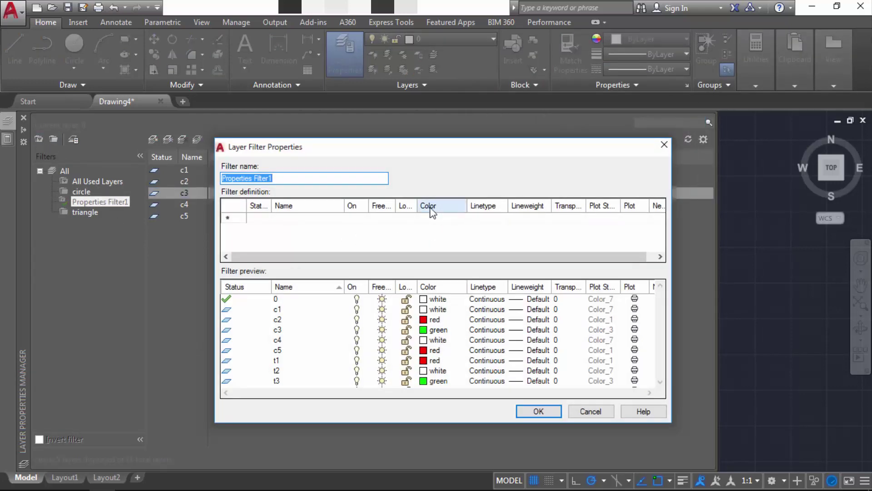
Step: Name the properties filter 'red layers', set its Color condition to red, and save it
type("re")
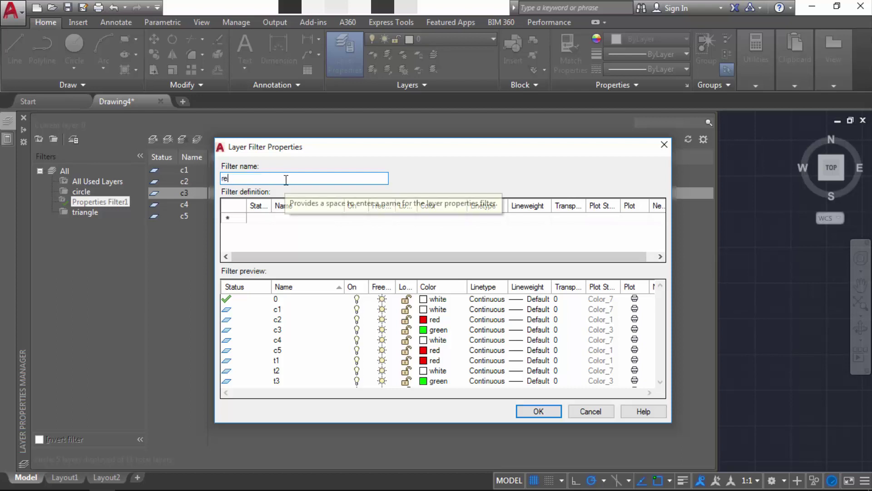
type("d layers")
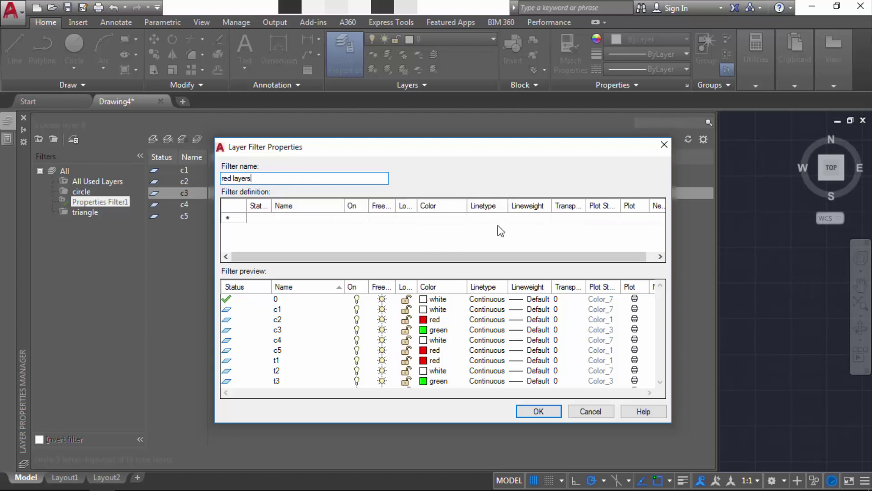
left_click(451, 217)
left_click(462, 218)
left_click(492, 220)
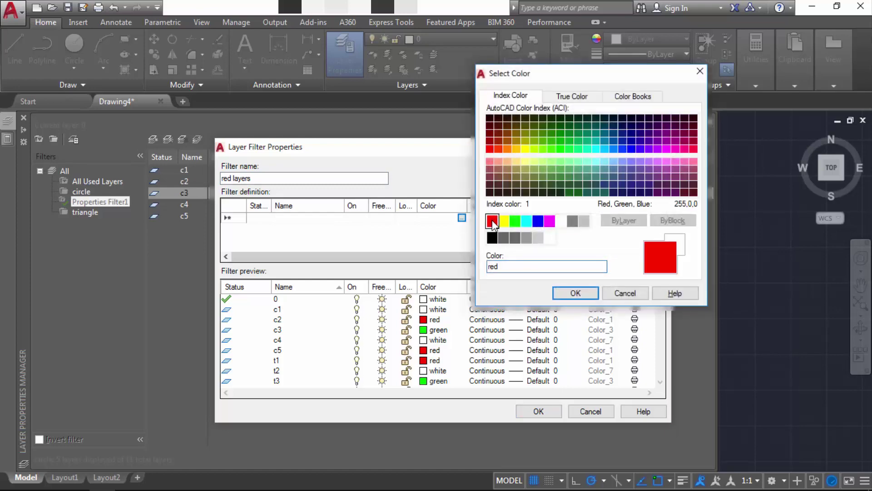
left_click(566, 294)
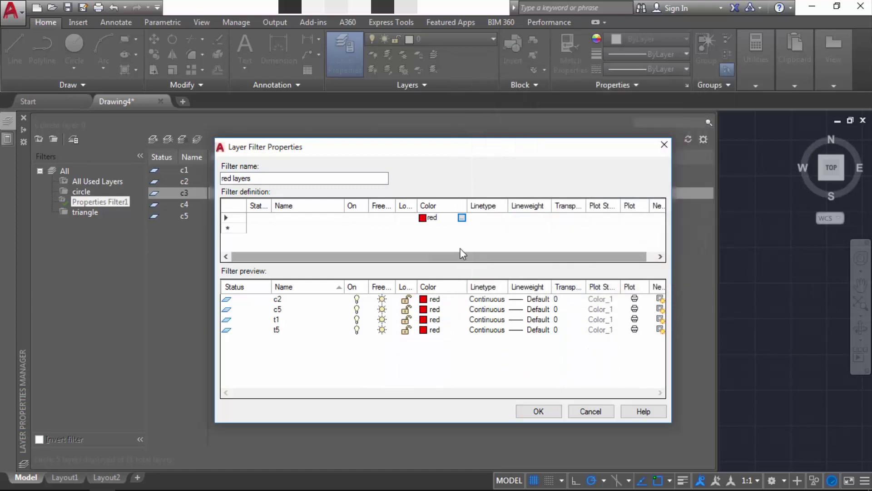
left_click(533, 412)
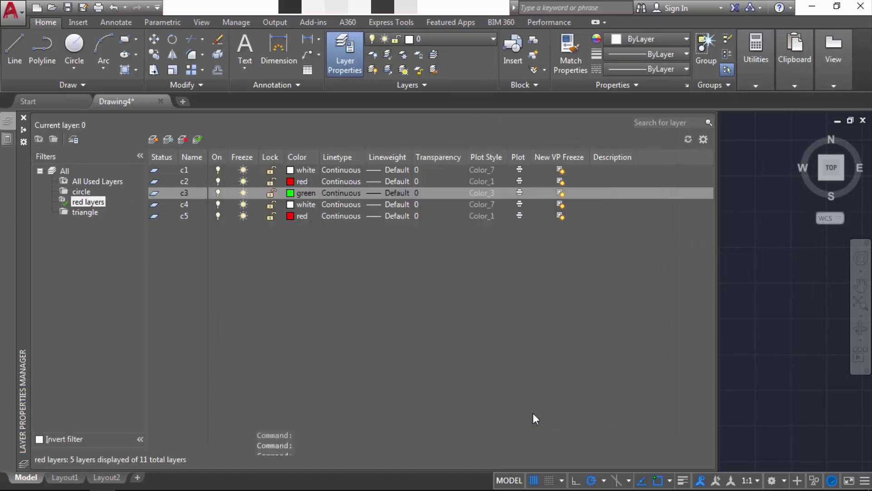
left_click(151, 189)
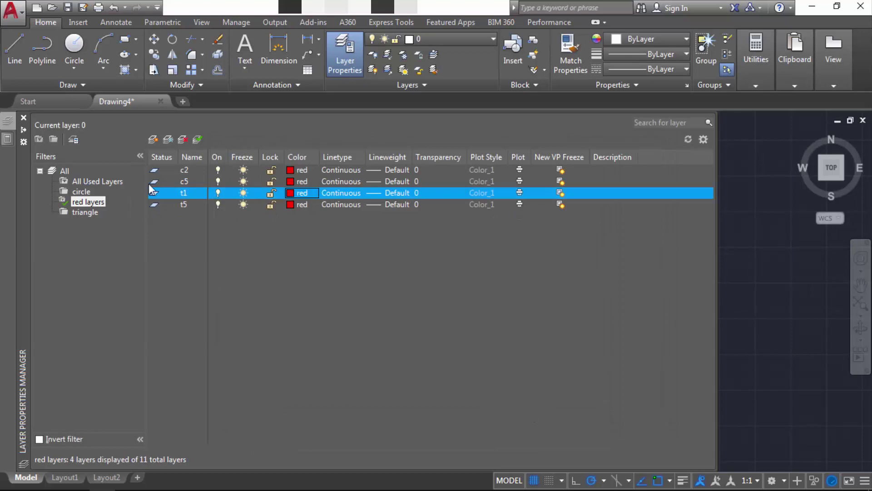
Step: Start Properties Filter1 and enlarge its dialog and New VP Freeze column until layers t1–t5 show
left_click(41, 138)
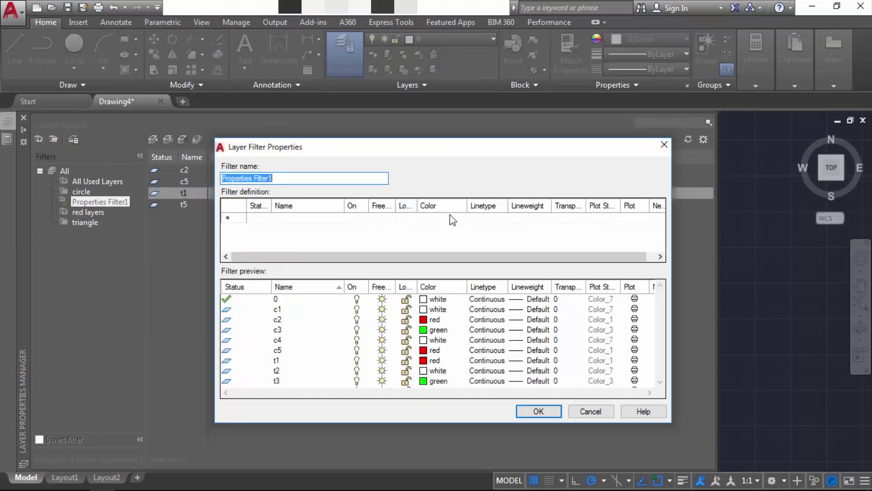
left_click(487, 209)
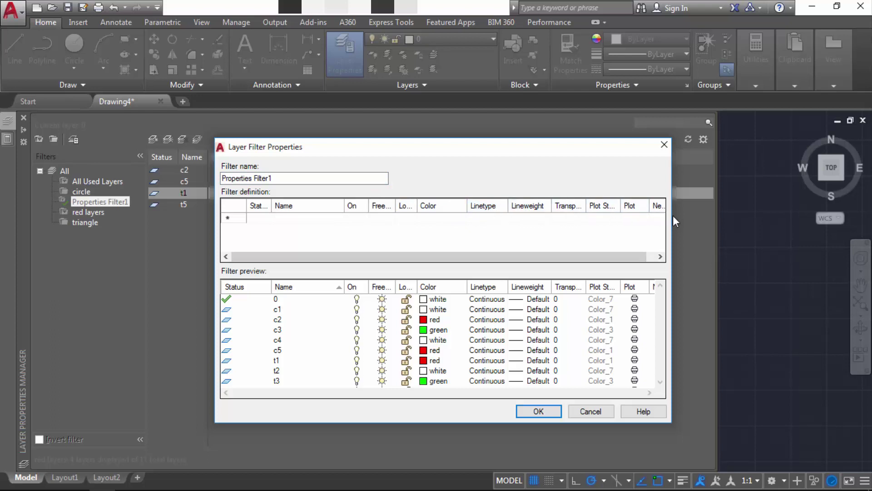
left_click_drag(672, 215, 725, 215)
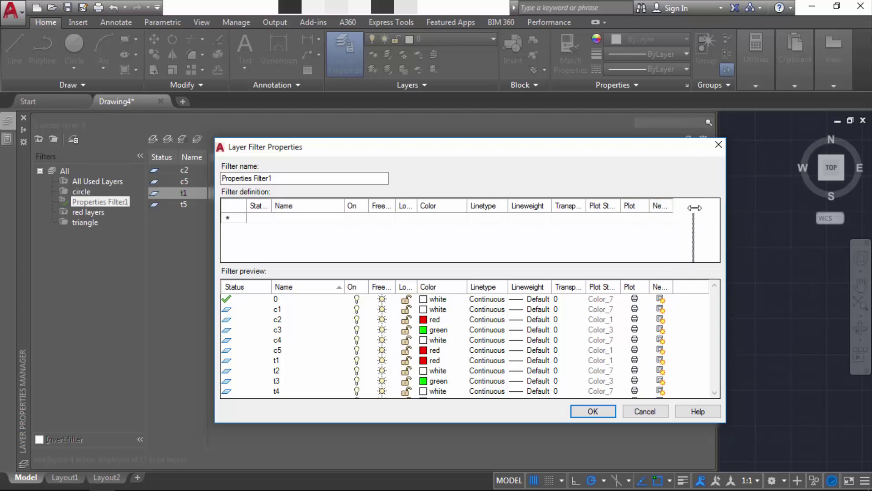
left_click_drag(671, 204, 708, 205)
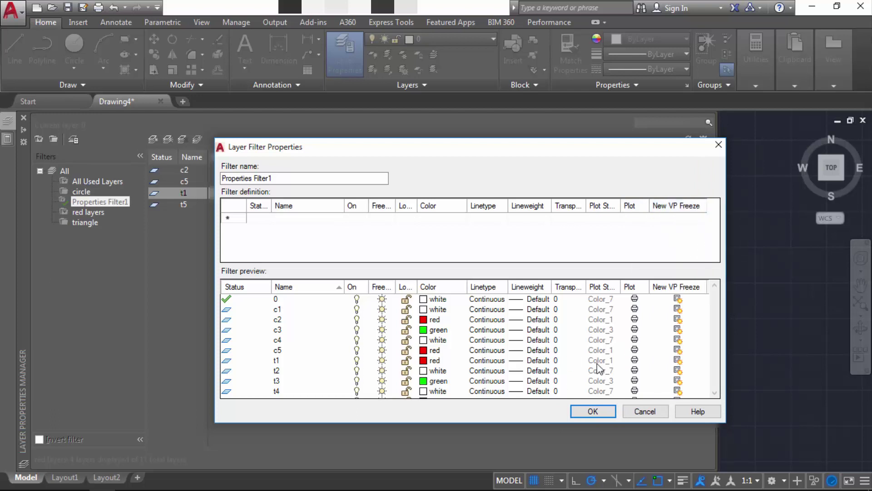
left_click_drag(548, 422, 548, 440)
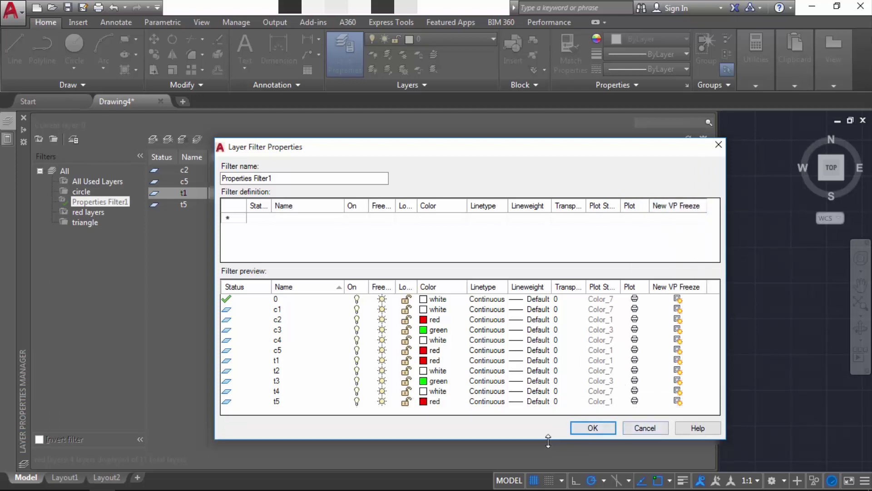